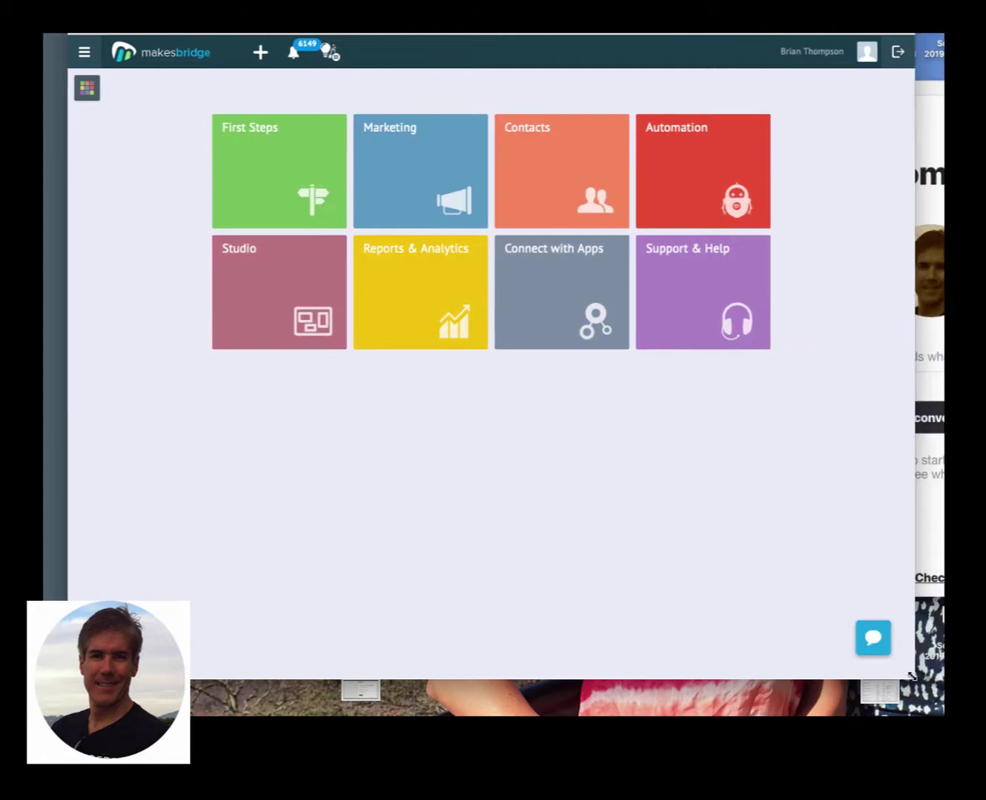
Step: Create a new MakesBridge email autobot named 'Bot Detection - Invisible Ink'
drag(911, 677, 943, 715)
click(673, 188)
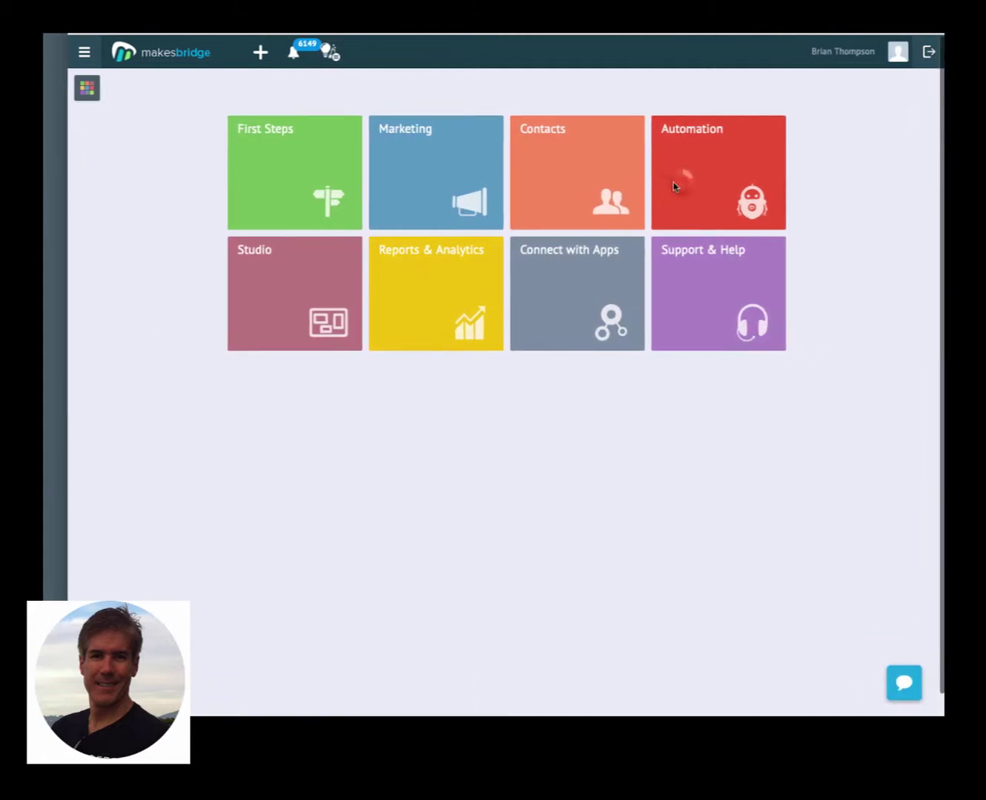
click(414, 276)
click(527, 221)
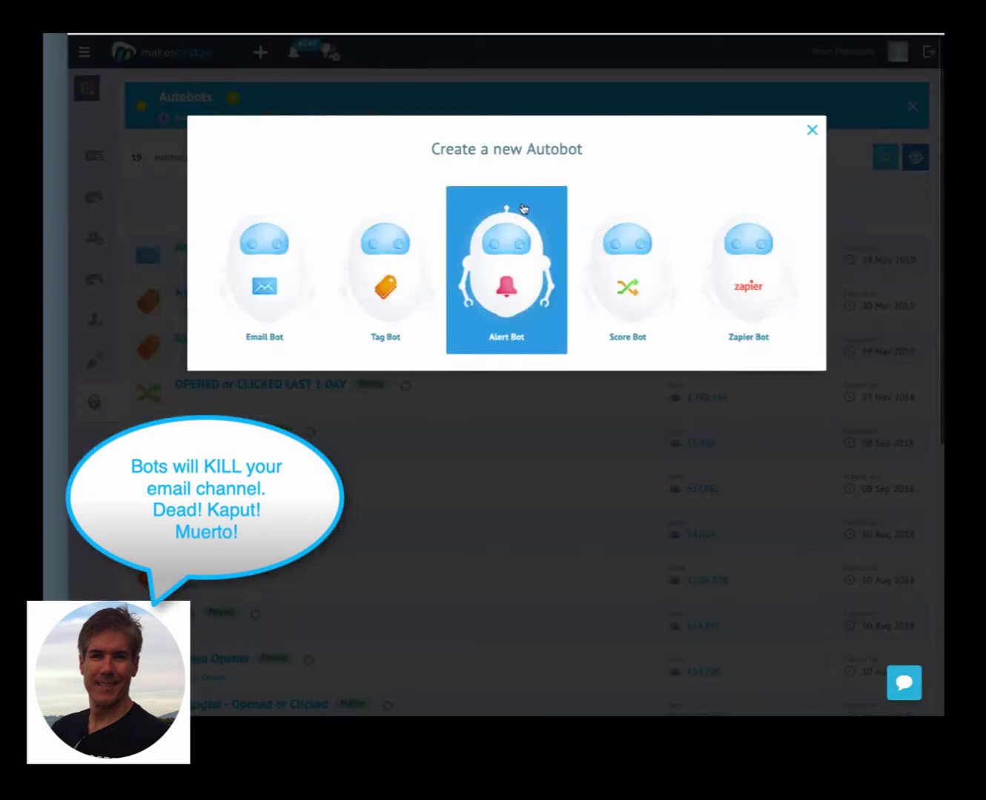
click(257, 281)
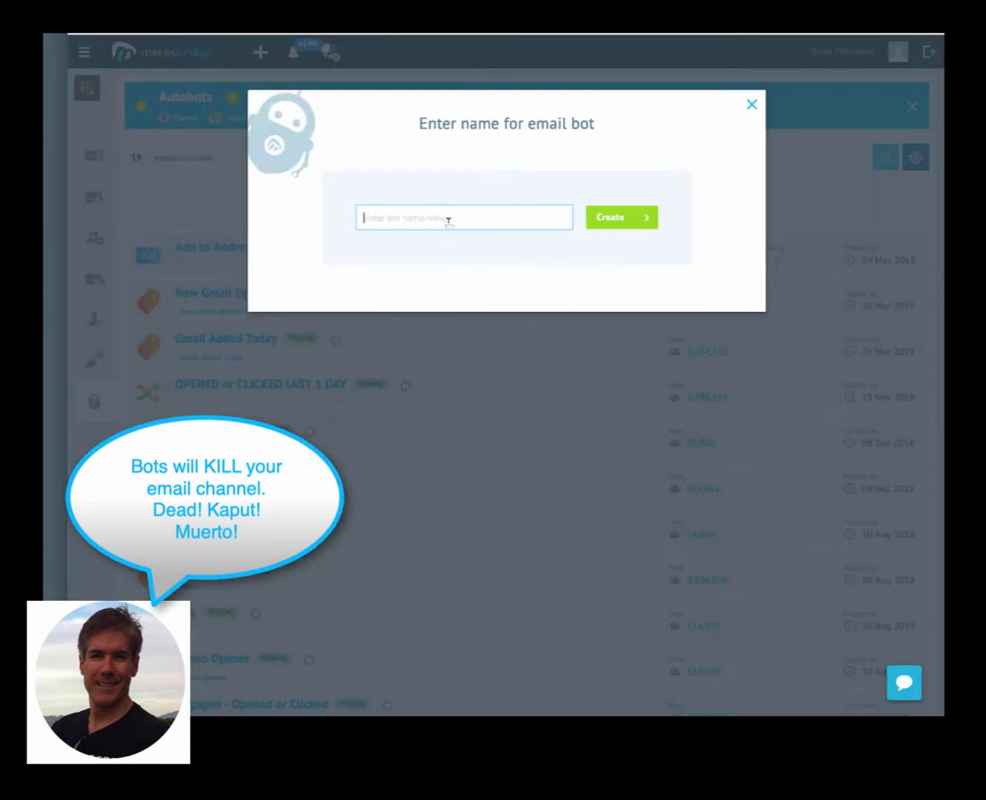
text(Bot Detection - Invisible Ink)
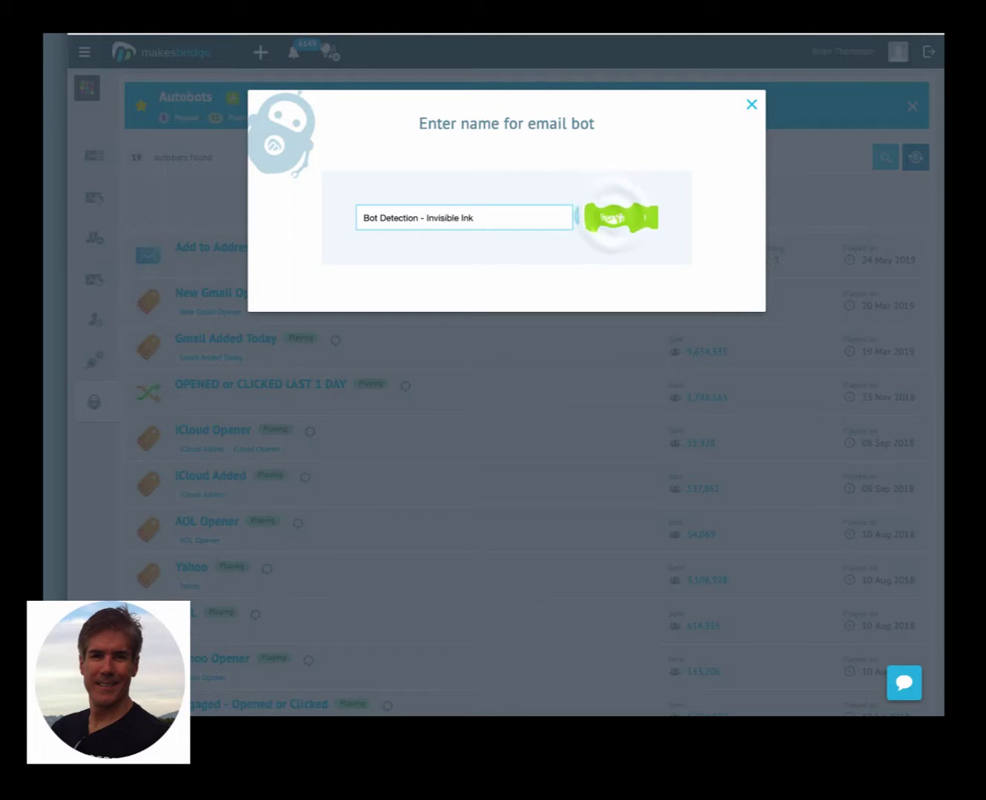
click(616, 218)
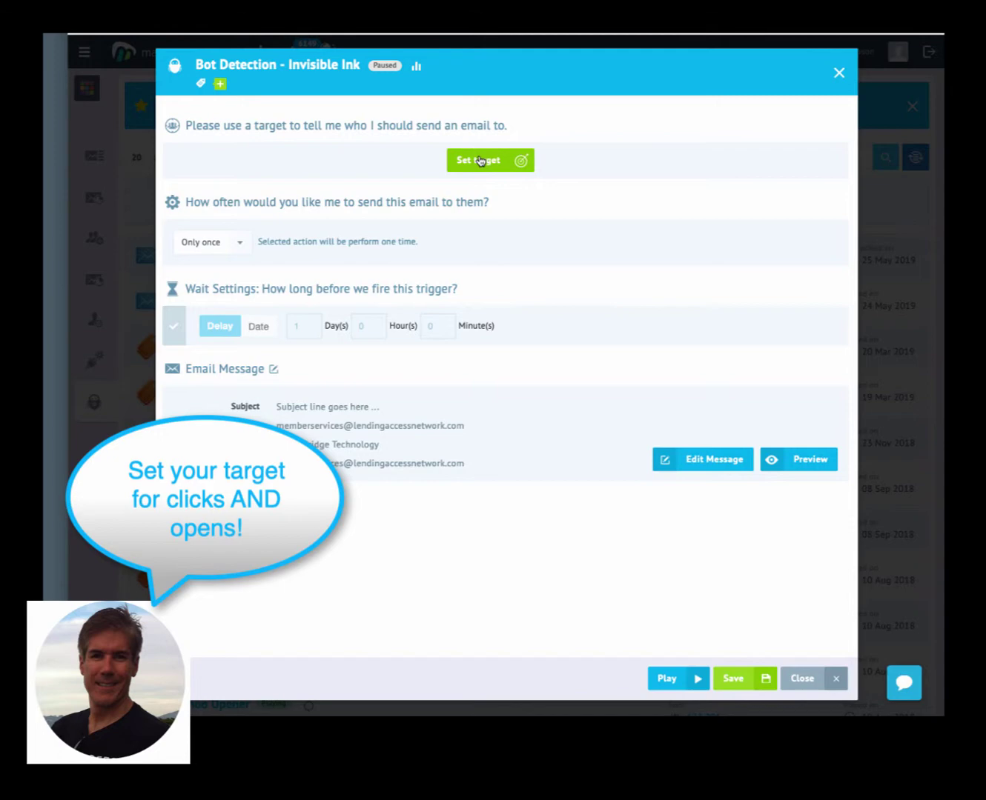
Step: Set the autobot's target to OPENED or CLICKED LAST 1 DAY
click(480, 162)
text(op)
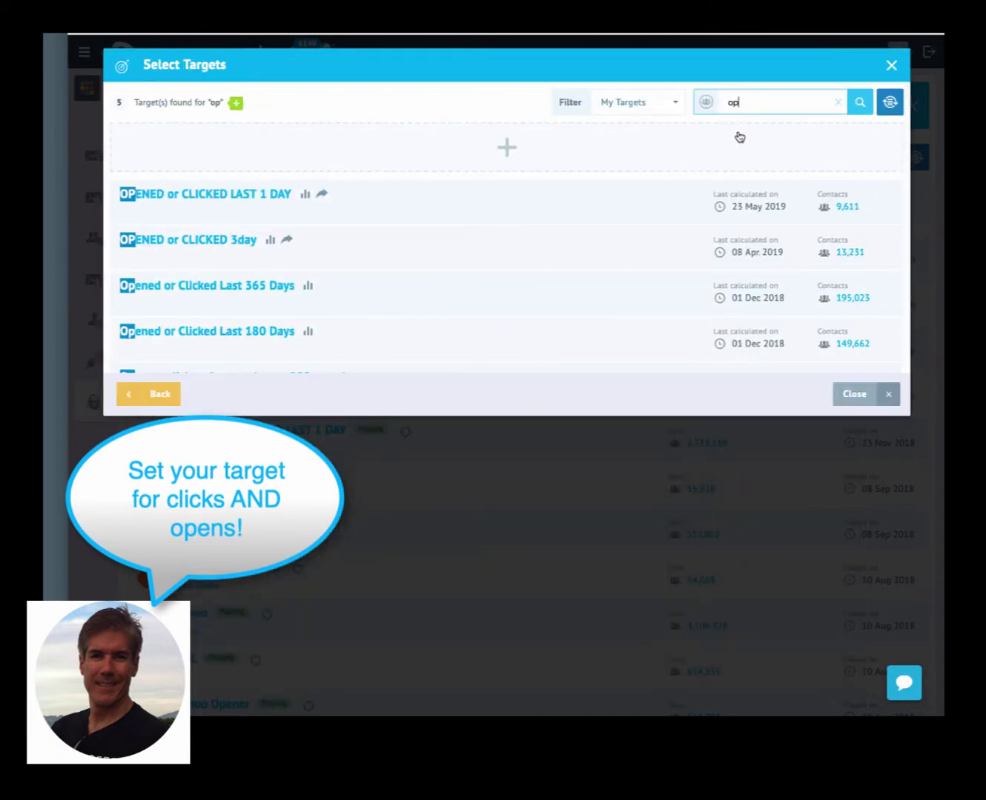
mouse_move(755, 203)
click(644, 204)
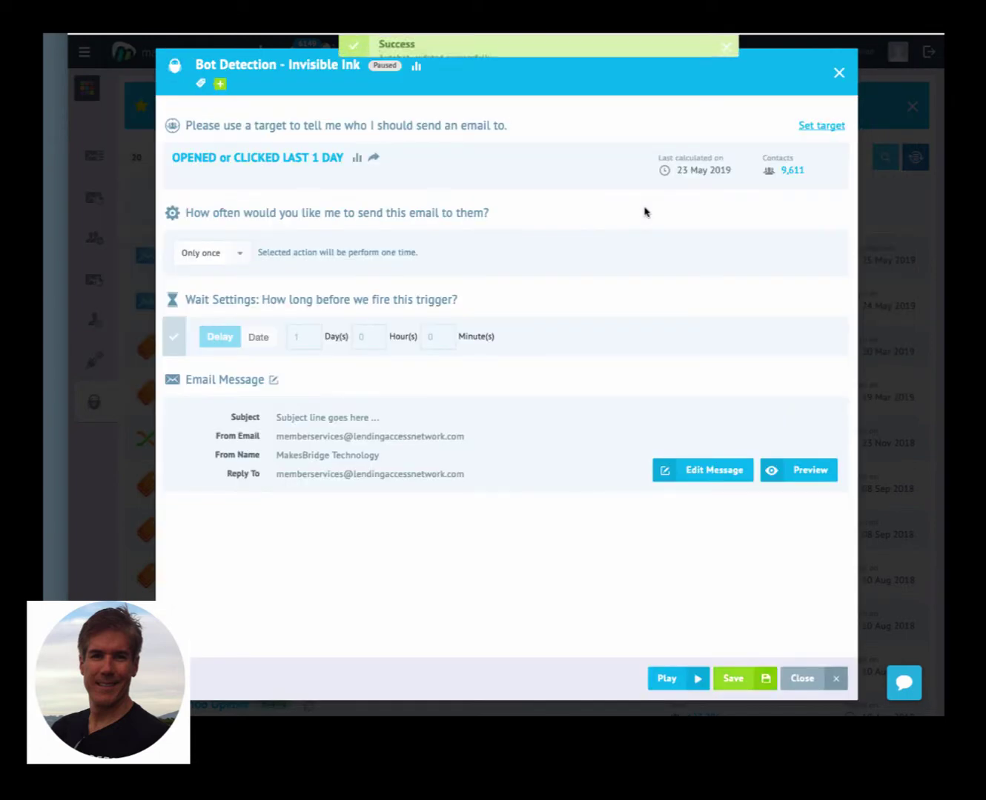
Step: Open the bot's email and start the subject with the First Name merge field
click(701, 470)
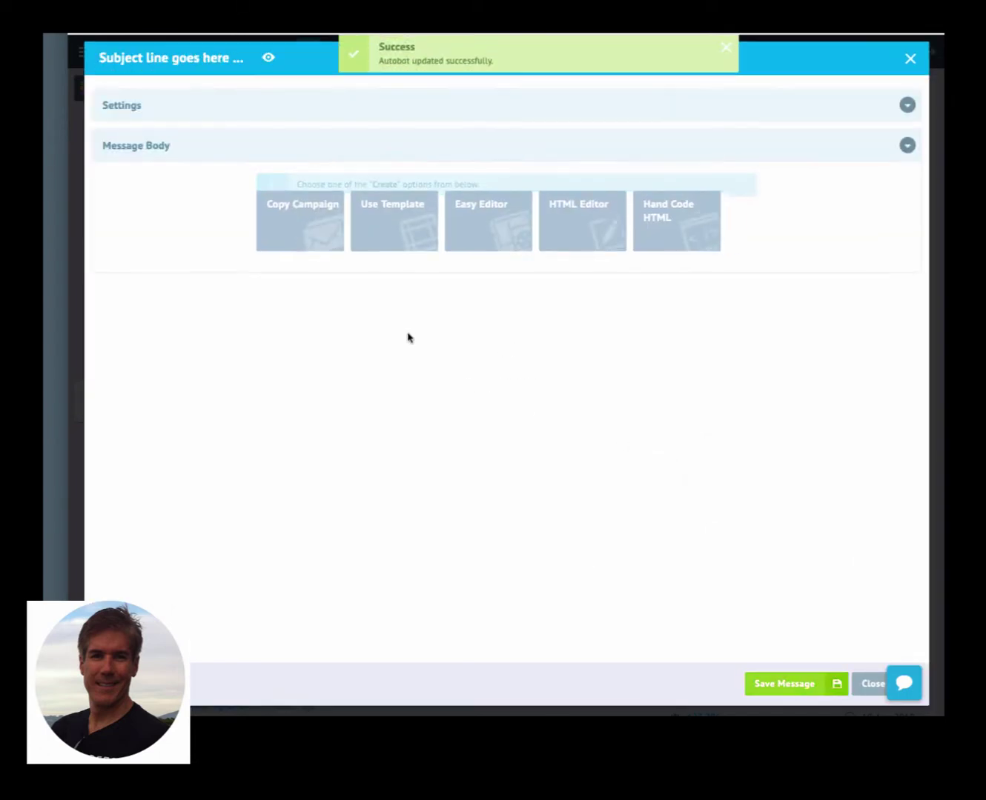
click(468, 184)
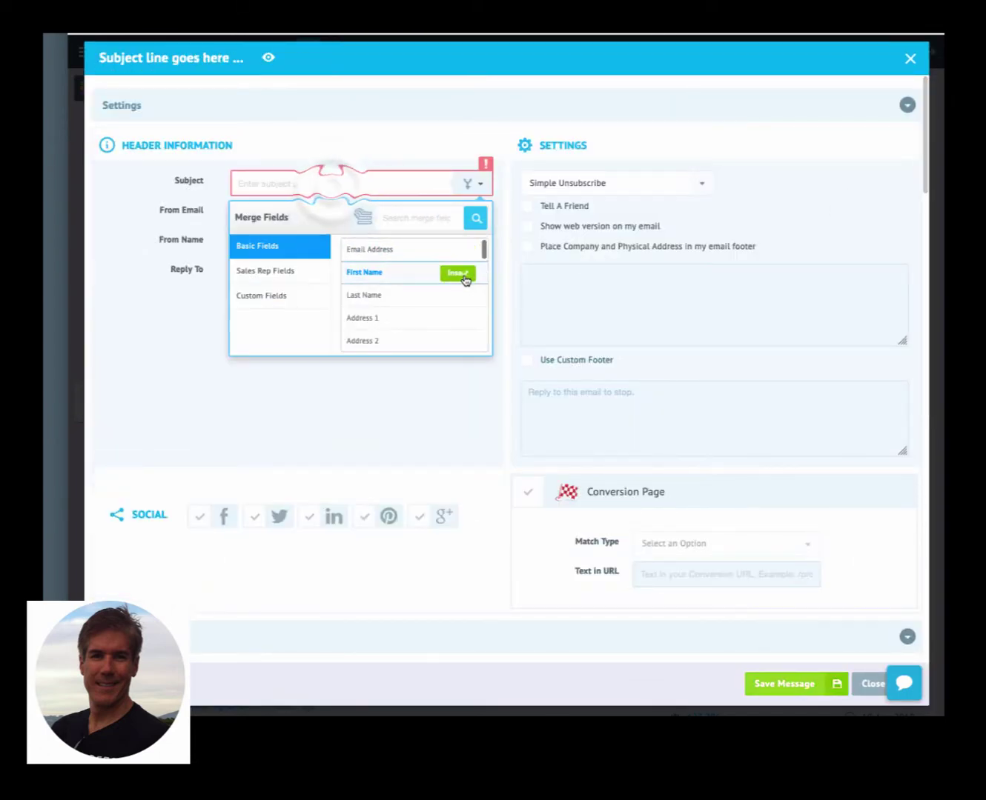
click(464, 275)
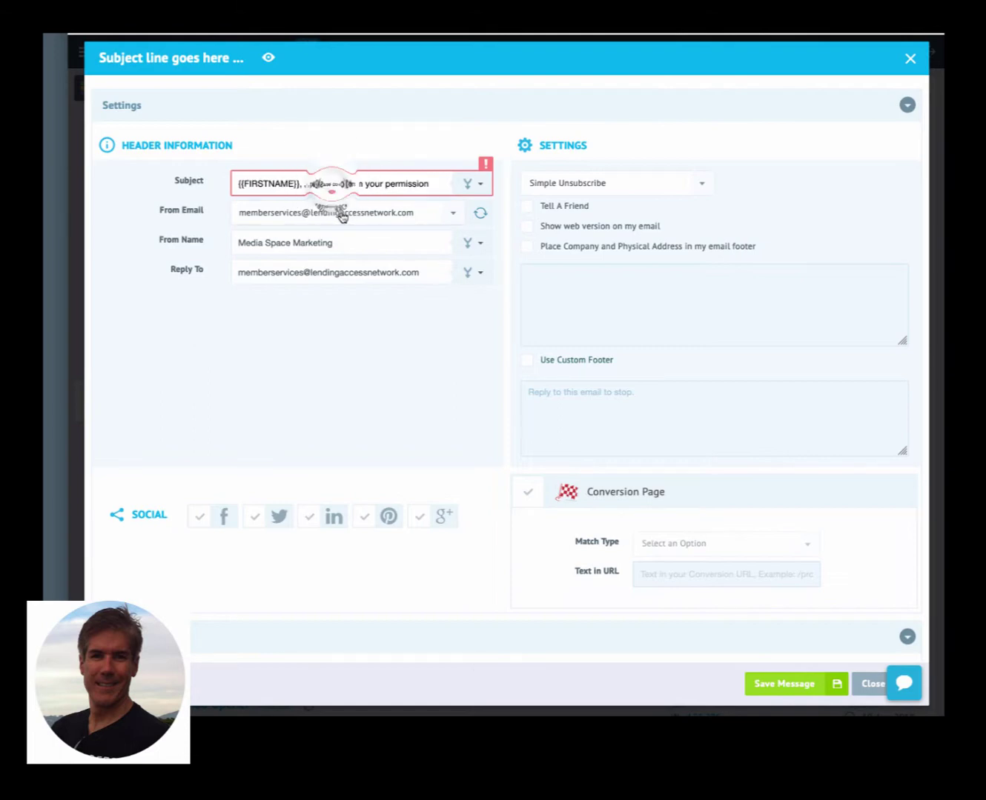
Step: Switch to a different From Email address and clear the From Name
click(401, 216)
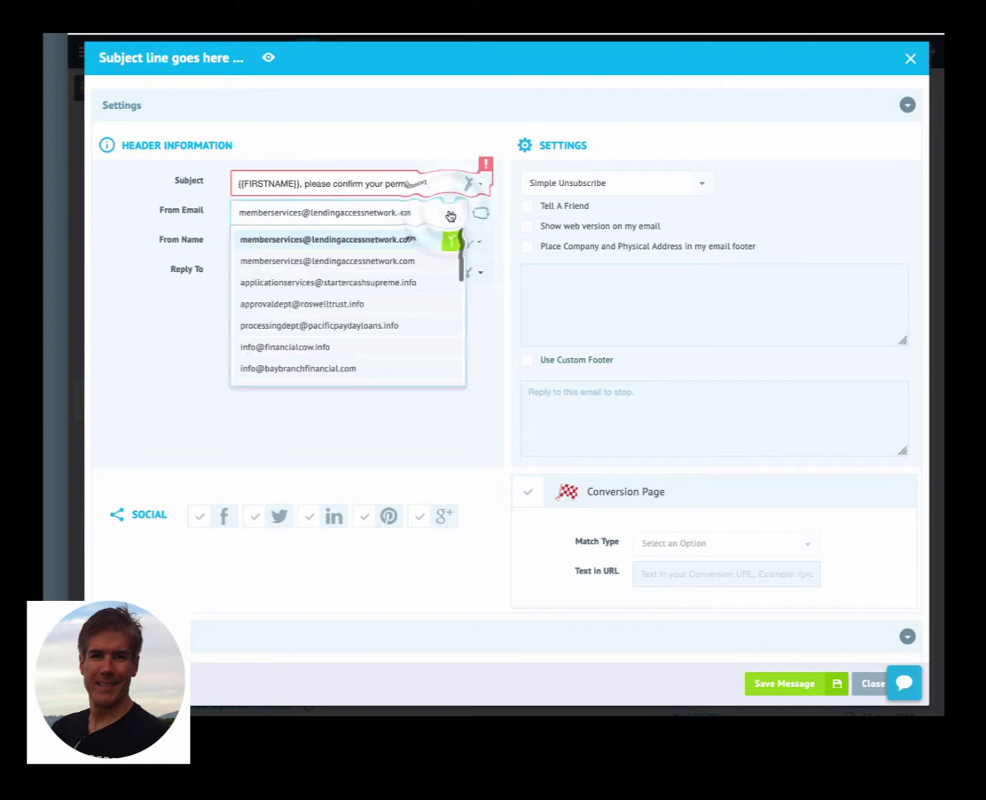
click(326, 367)
drag(343, 245, 236, 243)
key(BackSpace)
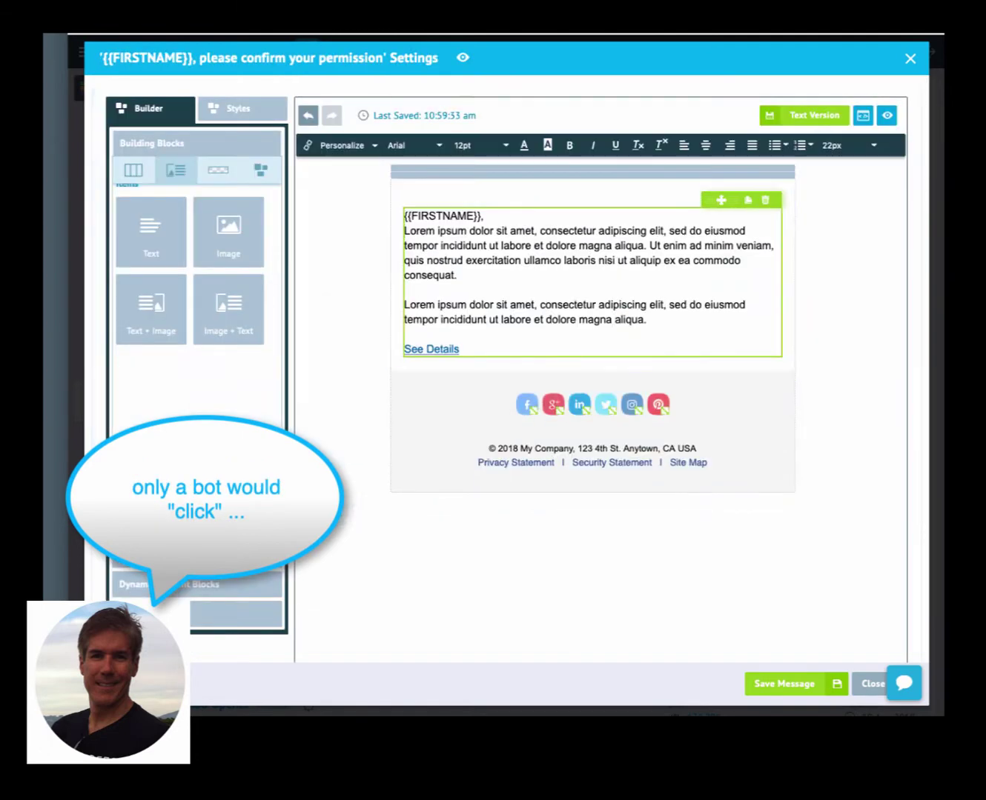
Step: Write 'Please confirm your permission to follow up on offers for auto loans by replying to this email.' and select the placeholder text
text(Please )
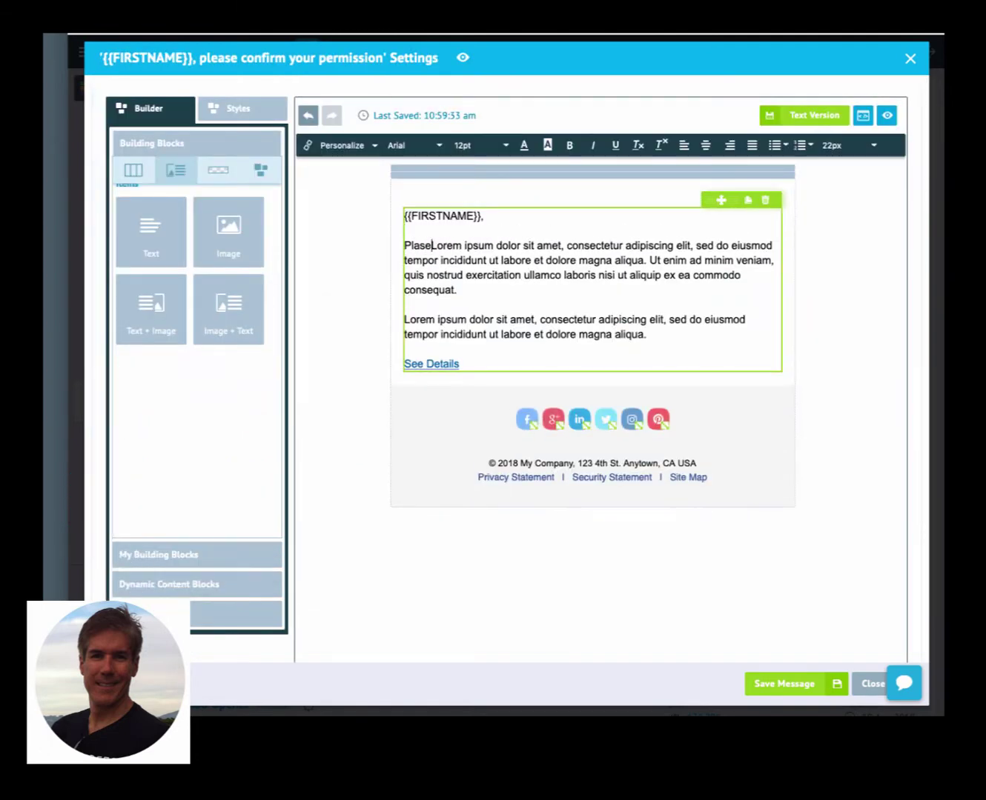
text(confirm )
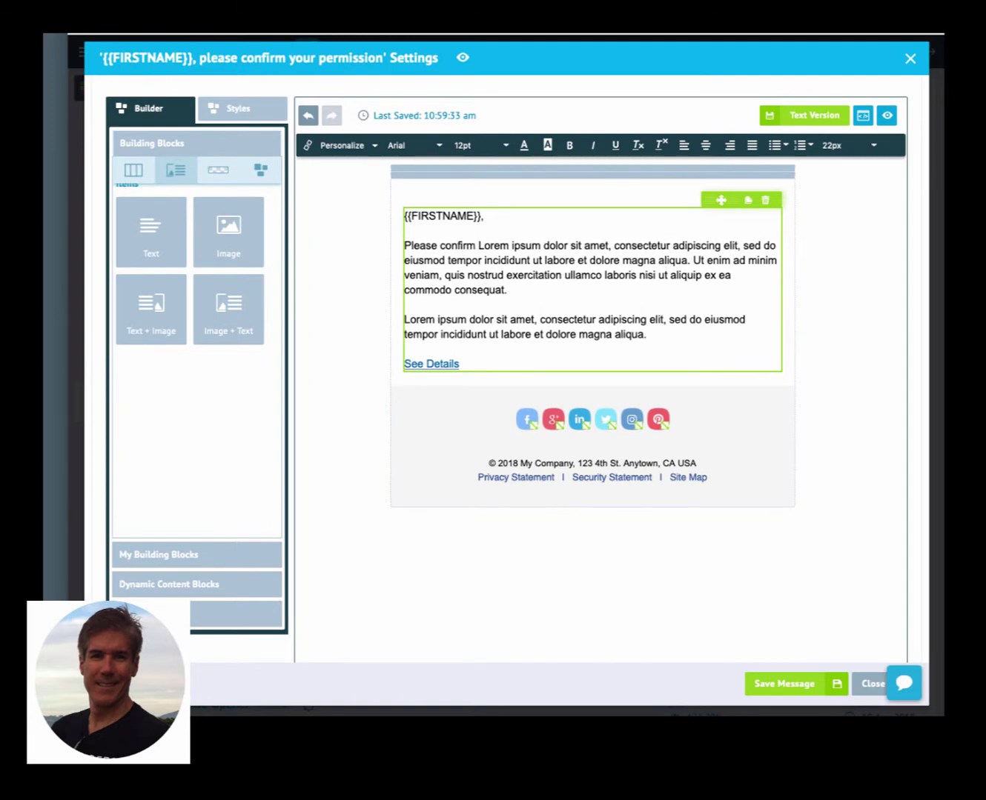
text(your permission to follow up on offers for auto loans.)
key(Return)
text(Th)
key(BackSpace)
key(BackSpace)
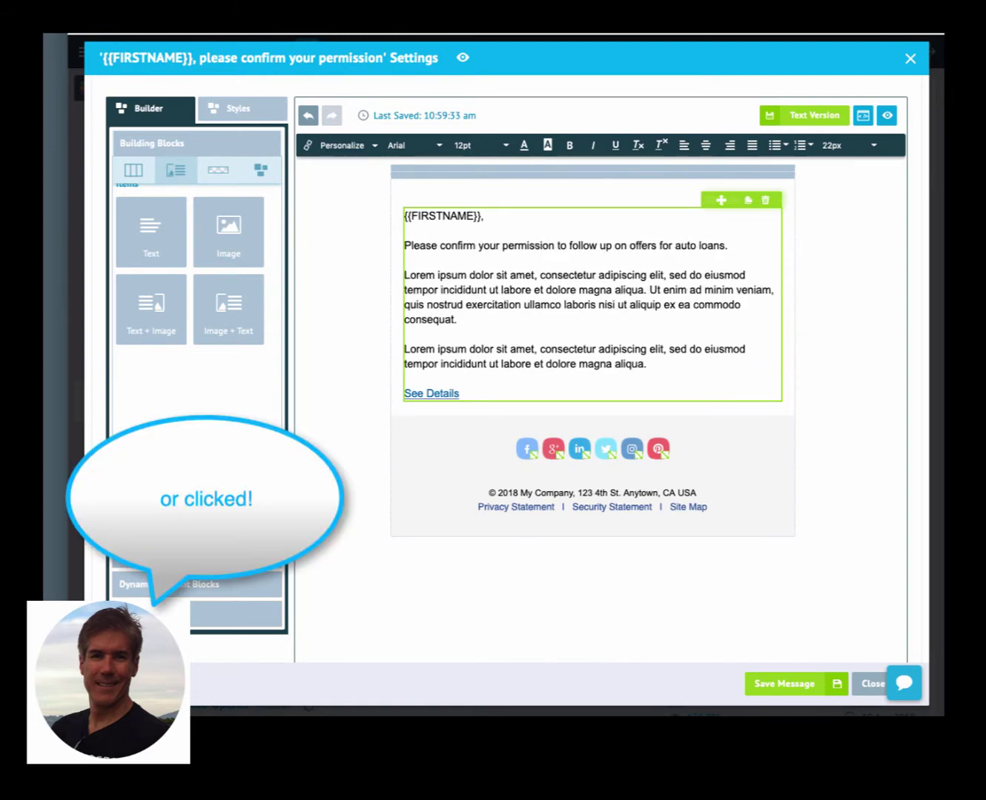
text(Pleas)
key(BackSpace)
key(BackSpace)
key(BackSpace)
key(BackSpace)
key(BackSpace)
key(BackSpace)
key(BackSpace)
text(by )
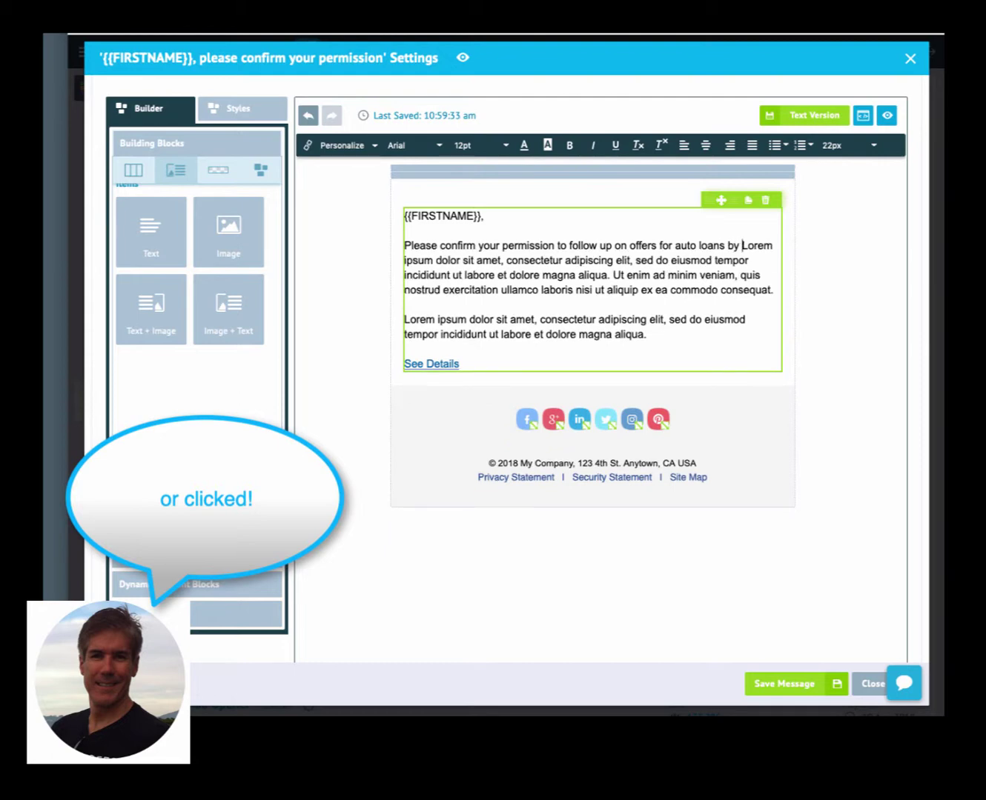
text(replying to this email.)
key(Return)
drag(464, 408, 421, 334)
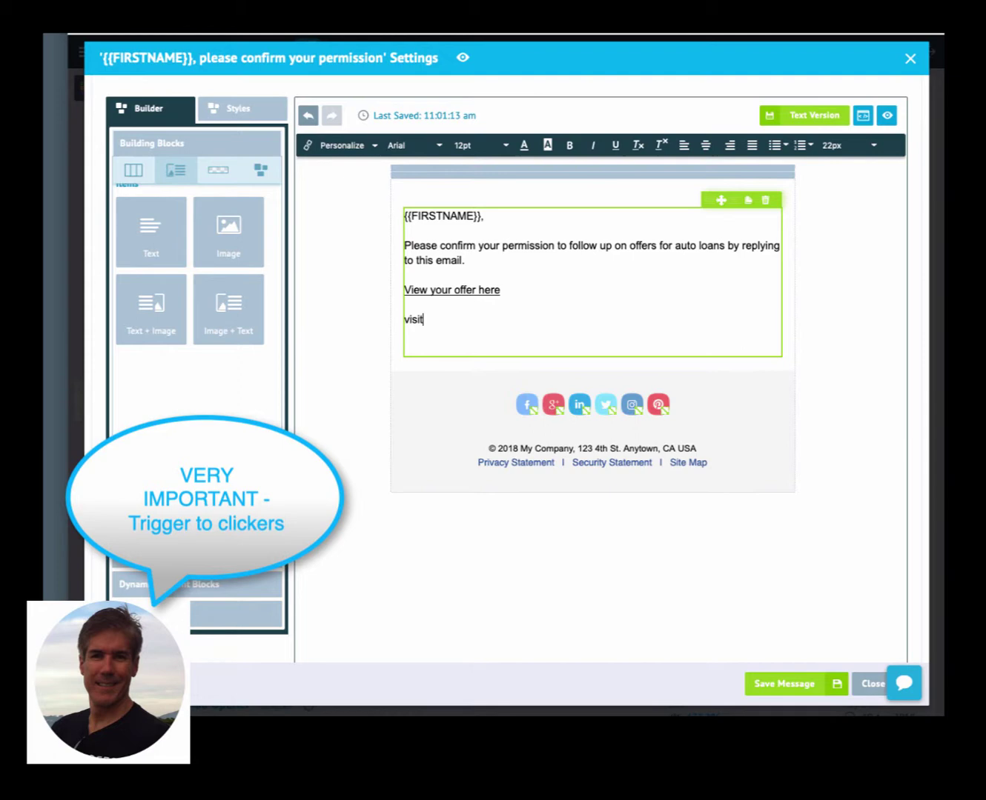
Step: Finish the 'visit us on twitter' line, colour it white, and start making it an underlined link
text(itter)
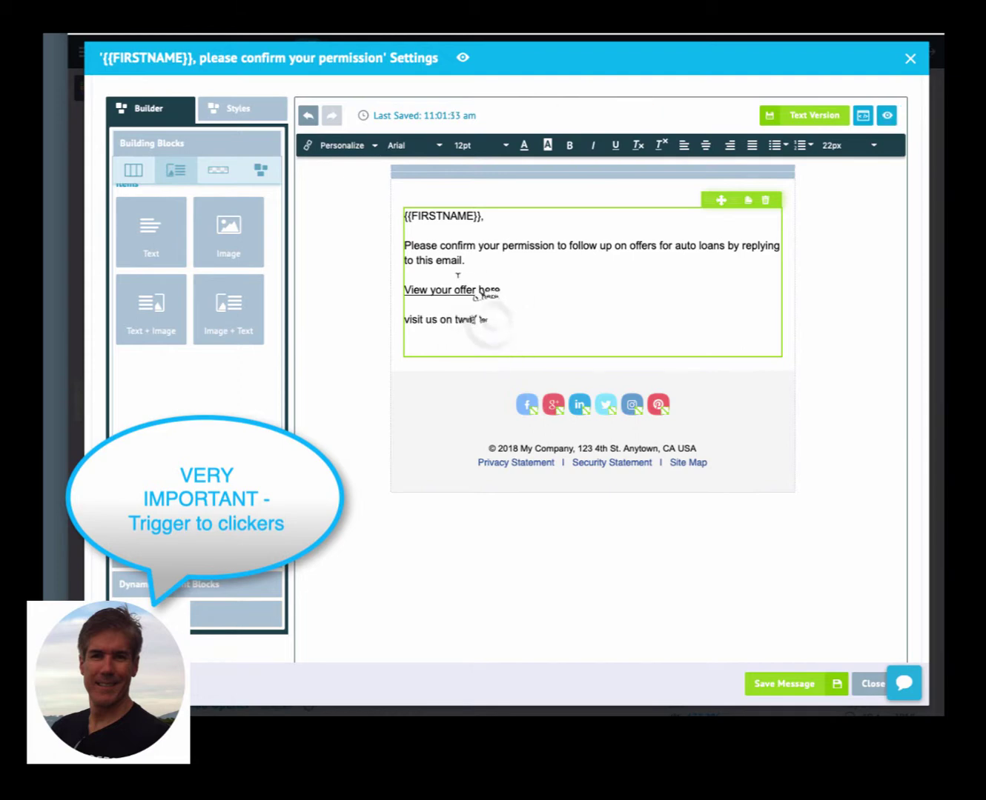
drag(478, 319, 402, 319)
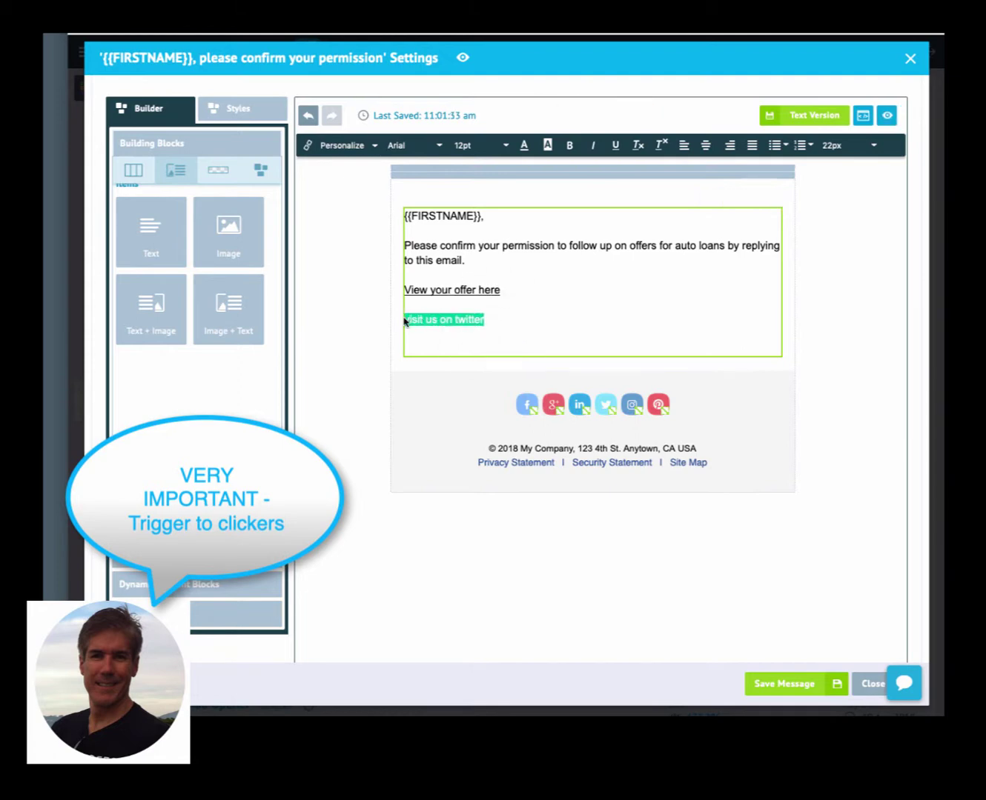
click(524, 147)
click(613, 316)
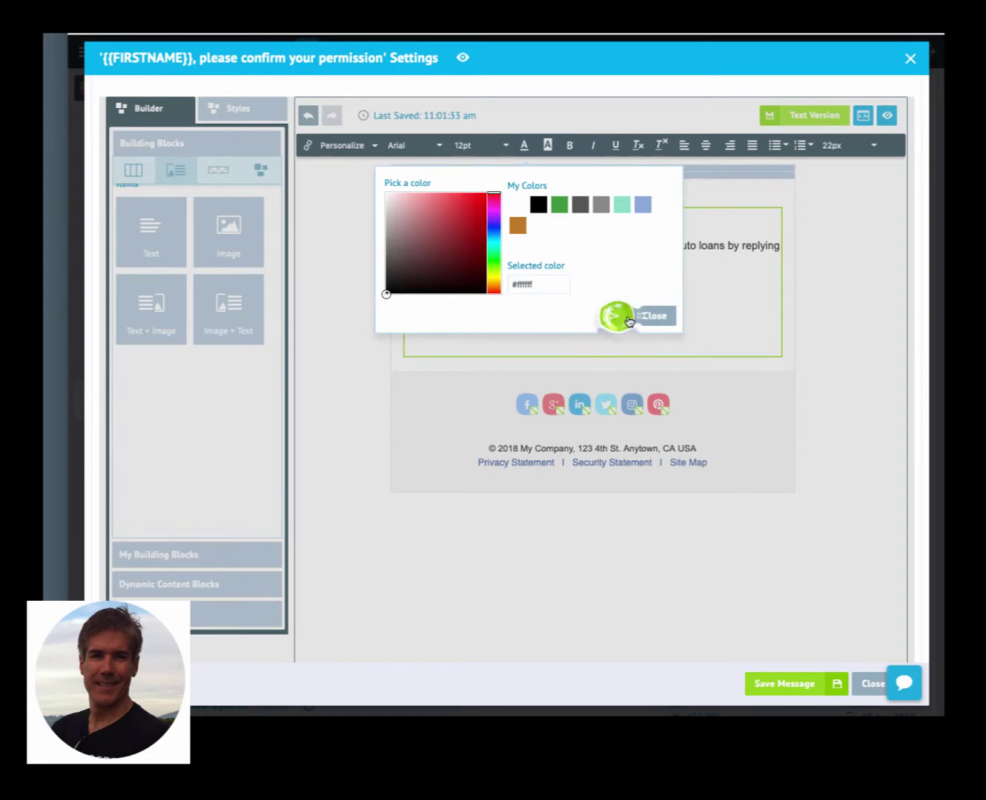
click(307, 146)
click(680, 163)
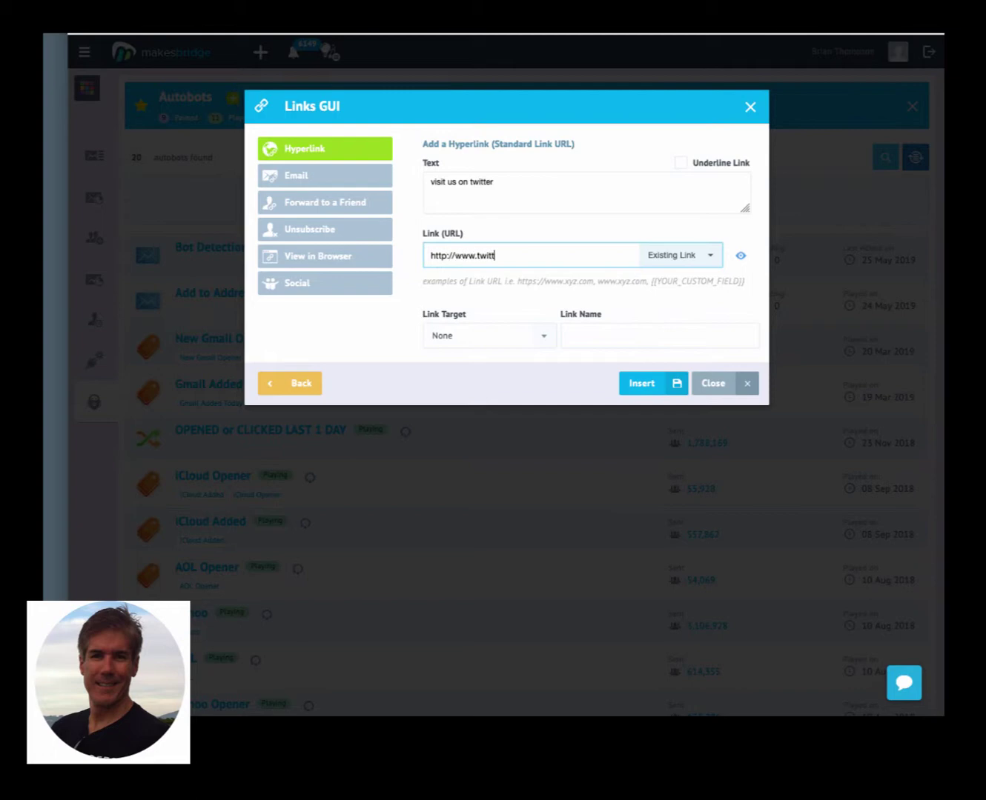
Step: Insert the twitter link, save the message, and preview it to reveal the hidden text
click(651, 389)
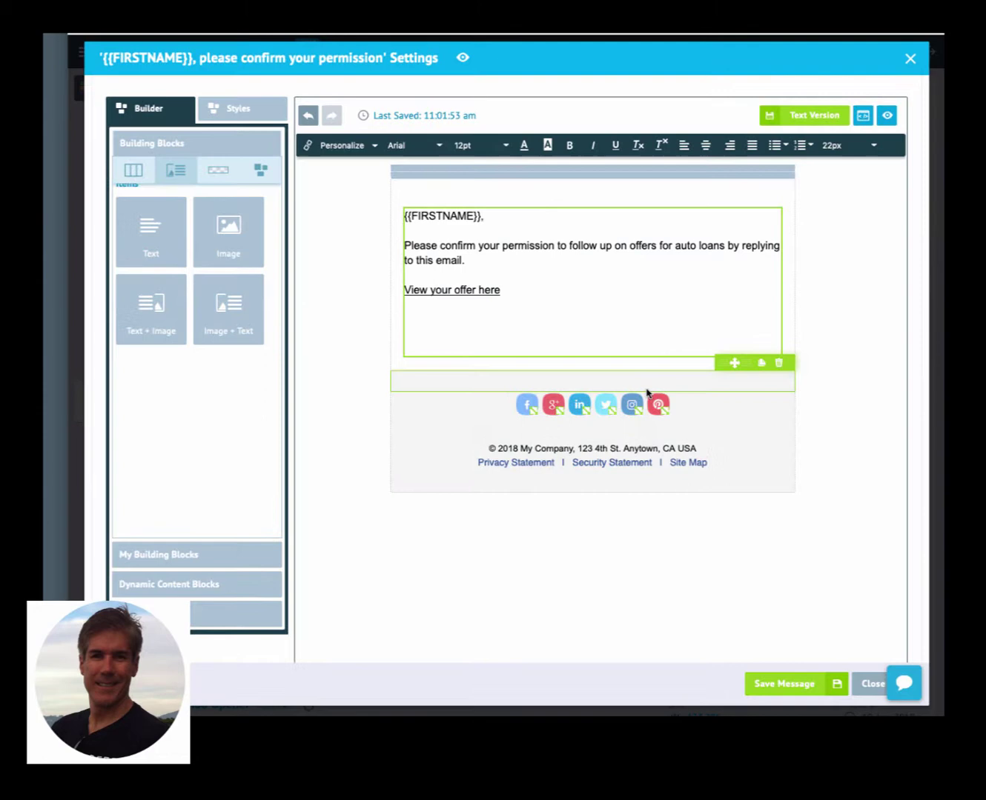
click(784, 683)
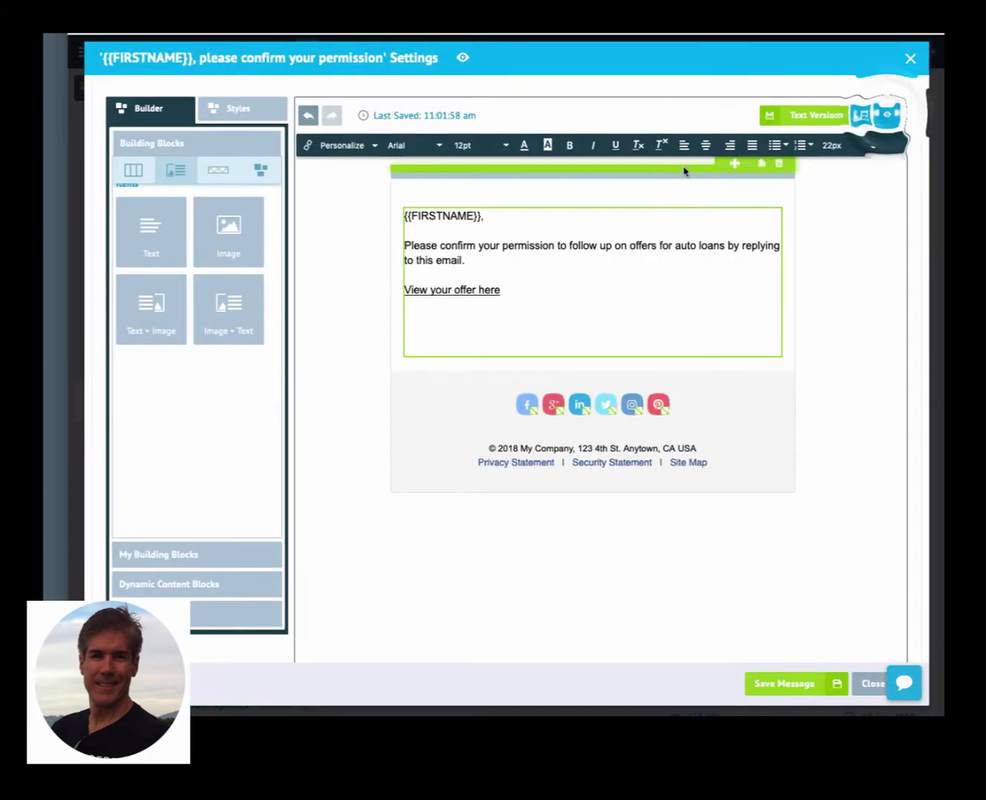
click(887, 117)
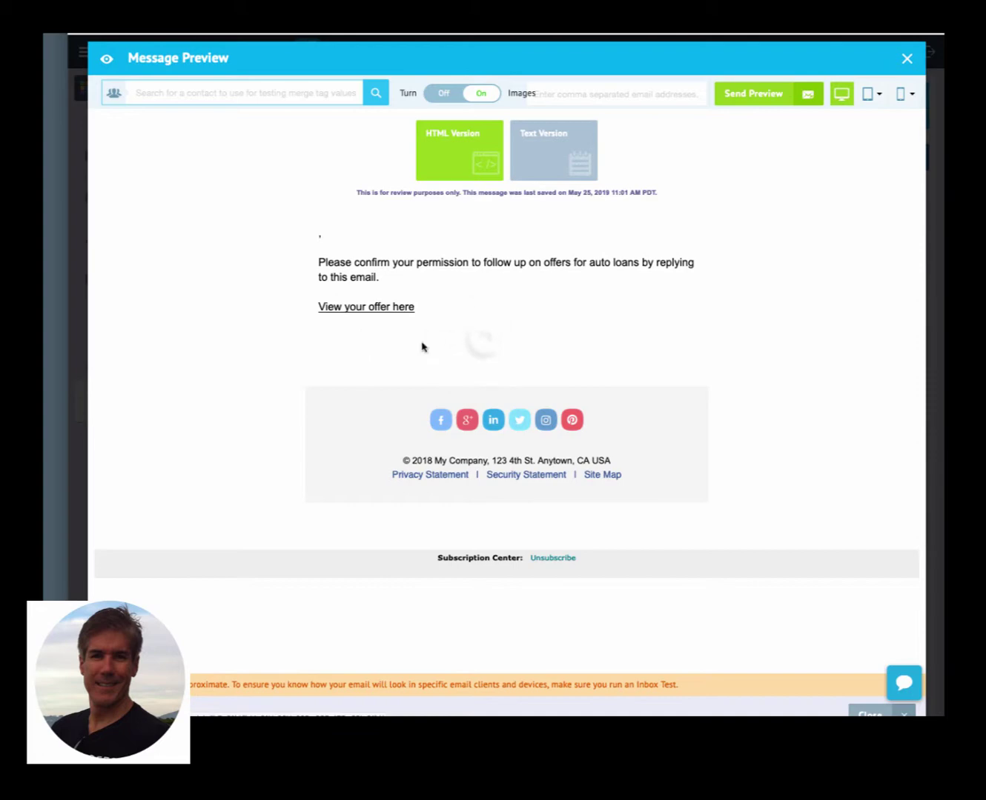
drag(423, 346, 335, 340)
Step: Close the preview, save the message again, and close the editor
key(Escape)
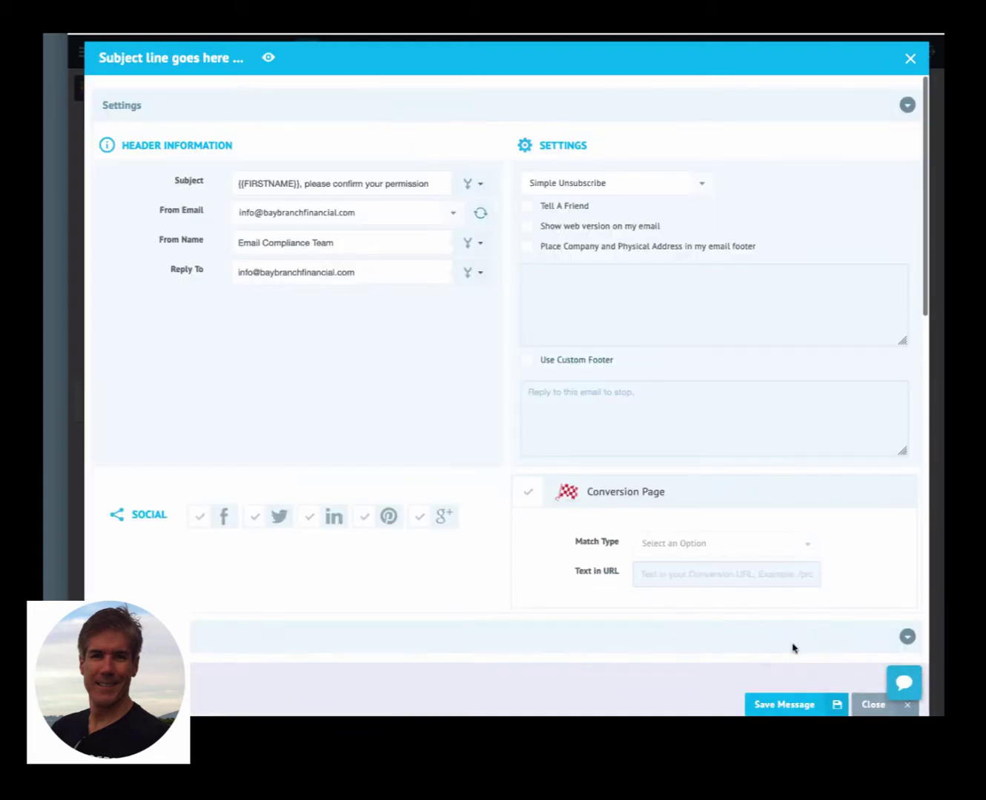
click(794, 705)
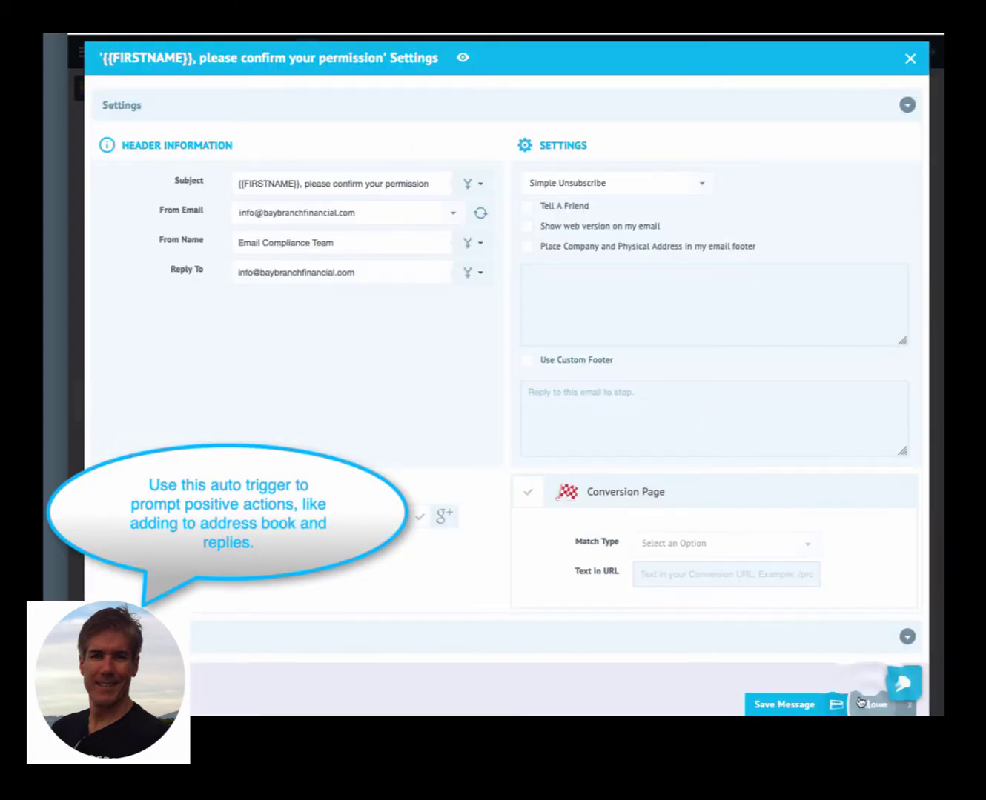
click(866, 705)
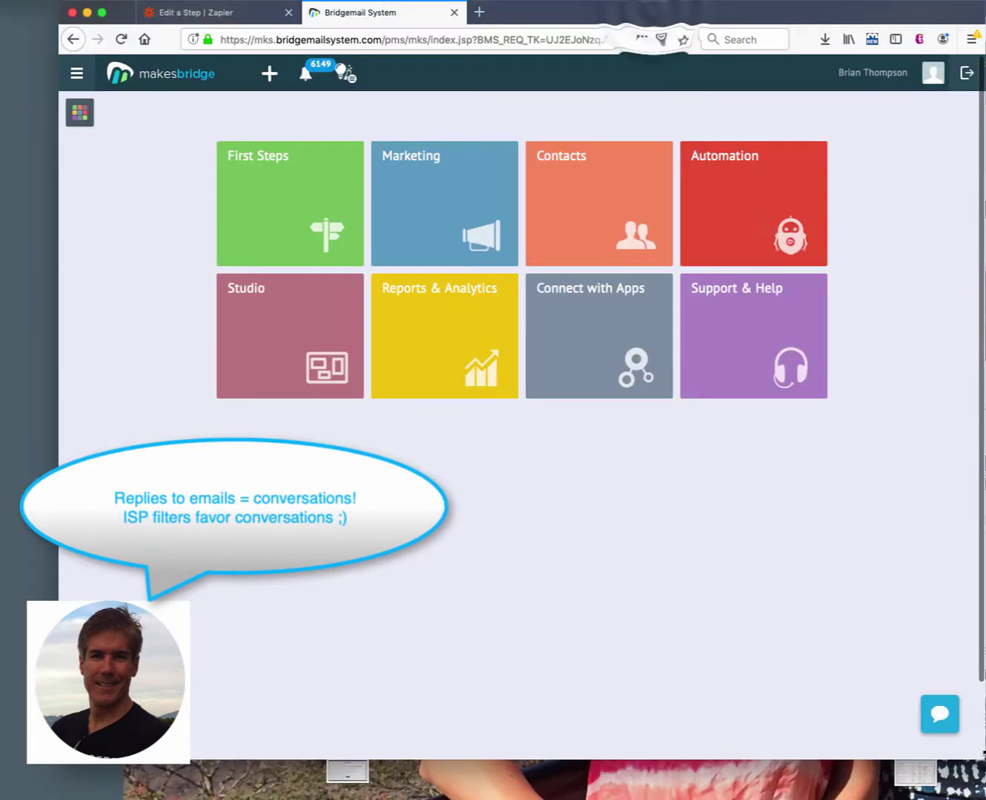
Step: Expand the dashboard's Connect with Apps panel to show Zapier and other integrations
drag(945, 773, 984, 798)
click(588, 335)
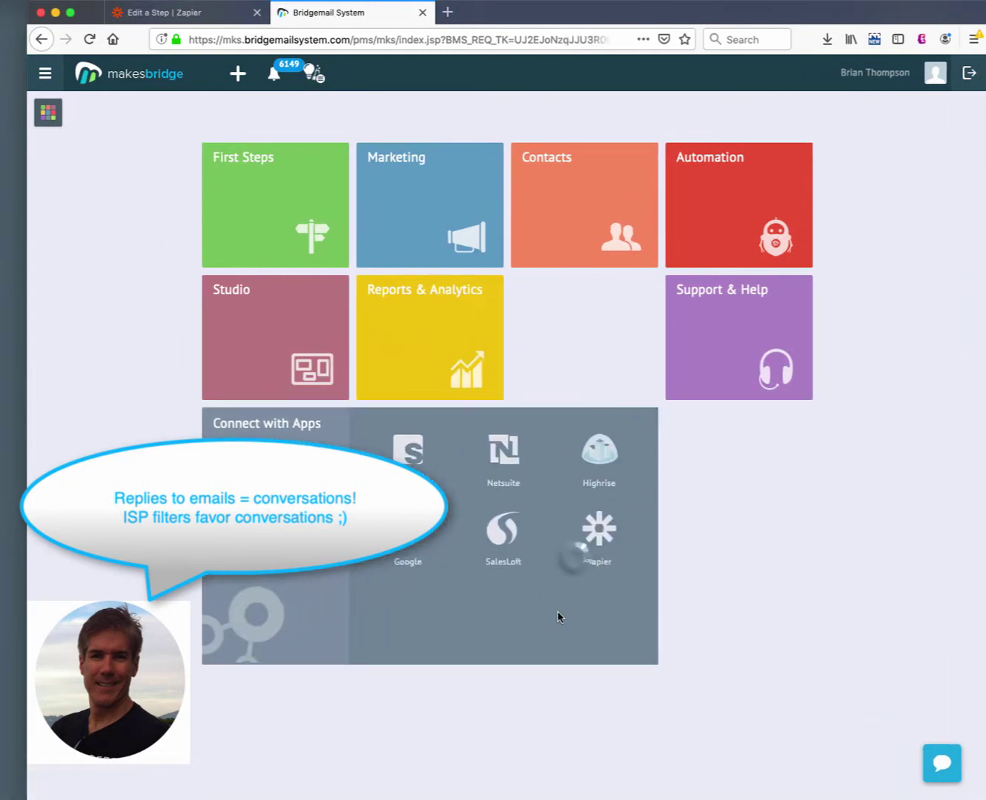
Step: Create a Zapier trigger named Bot Detection and a new target also named Bot Detection
click(575, 562)
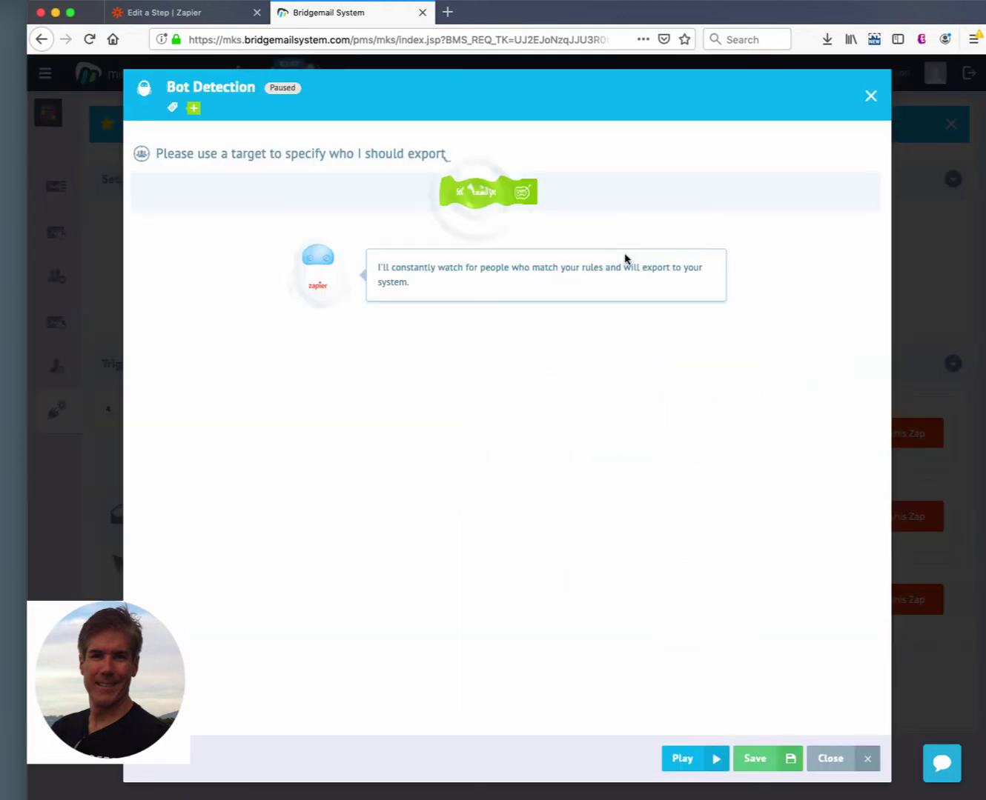
click(477, 200)
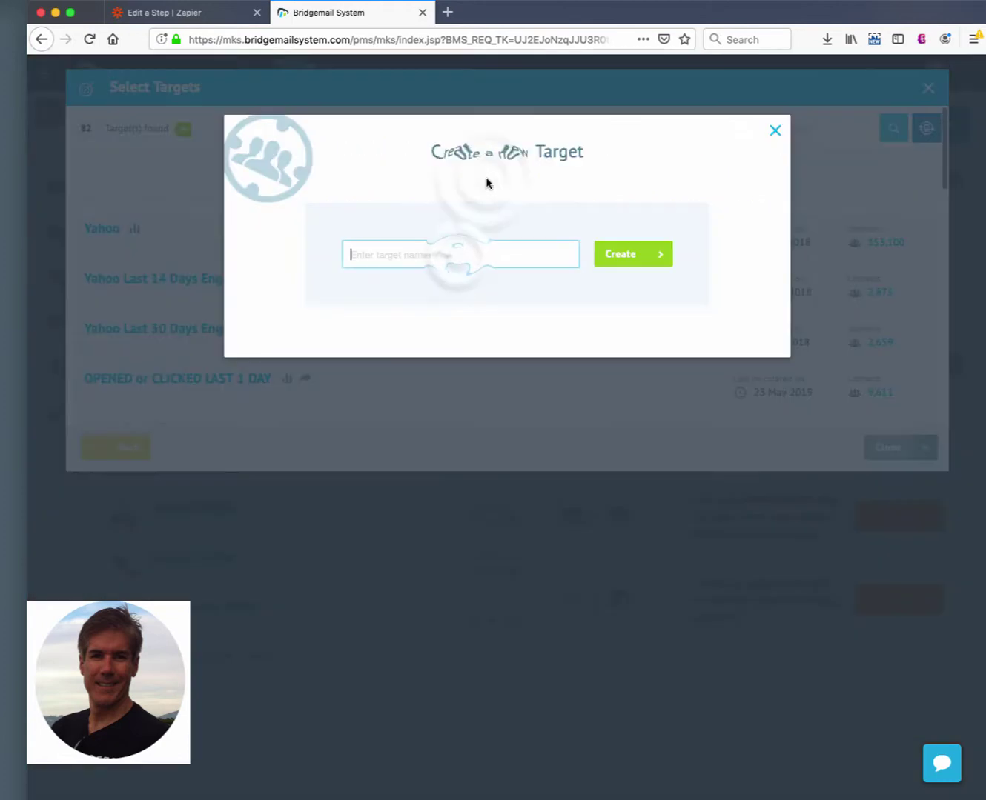
click(458, 254)
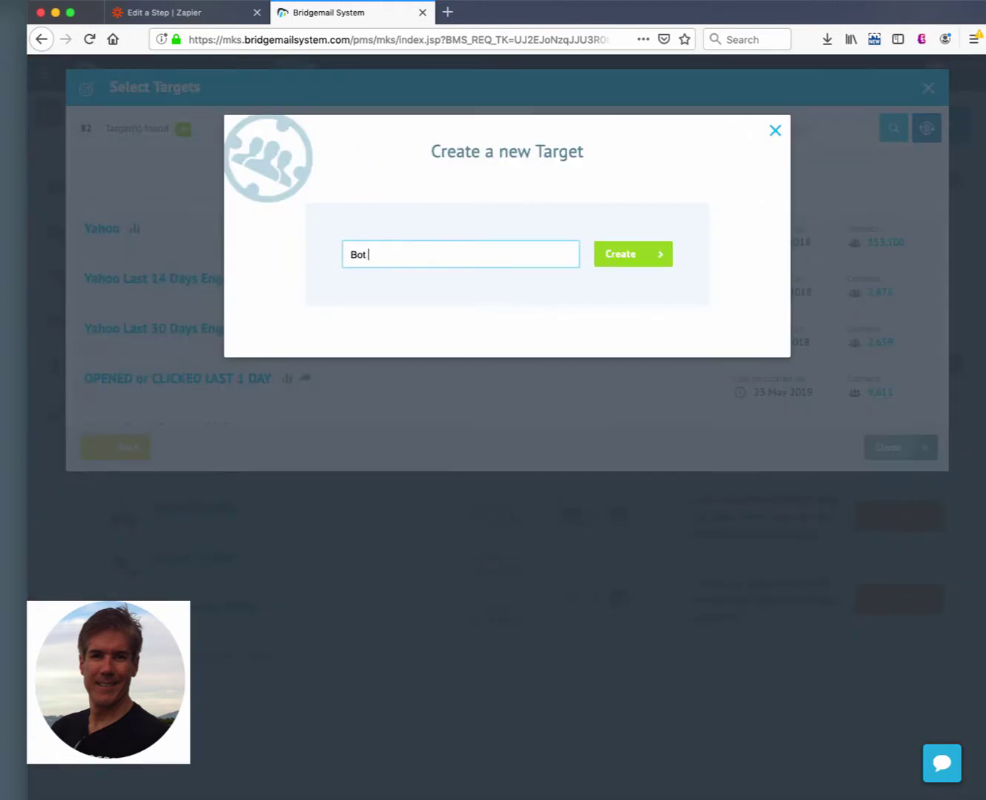
click(630, 255)
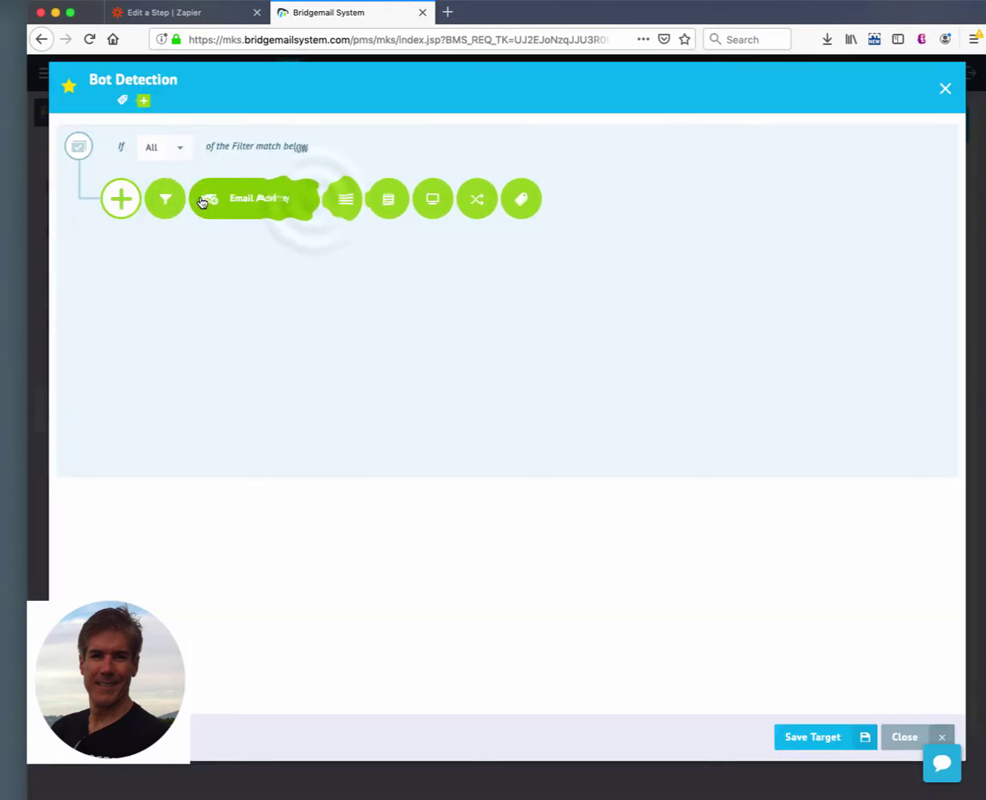
click(201, 203)
click(280, 203)
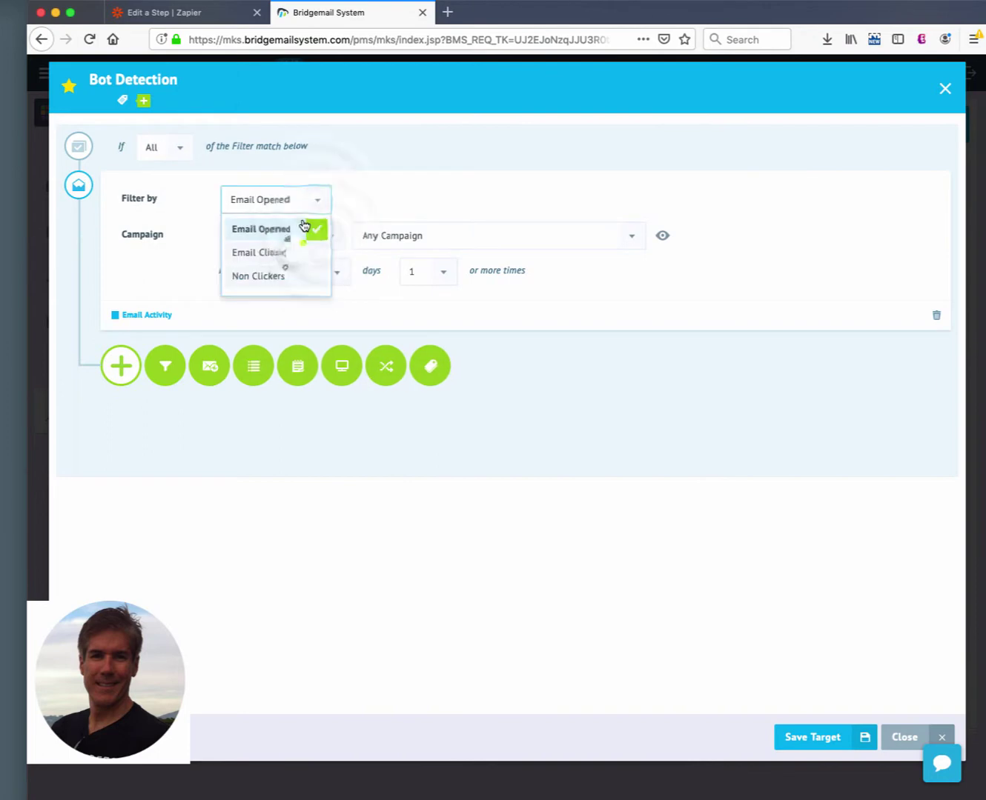
click(286, 255)
click(329, 243)
click(289, 338)
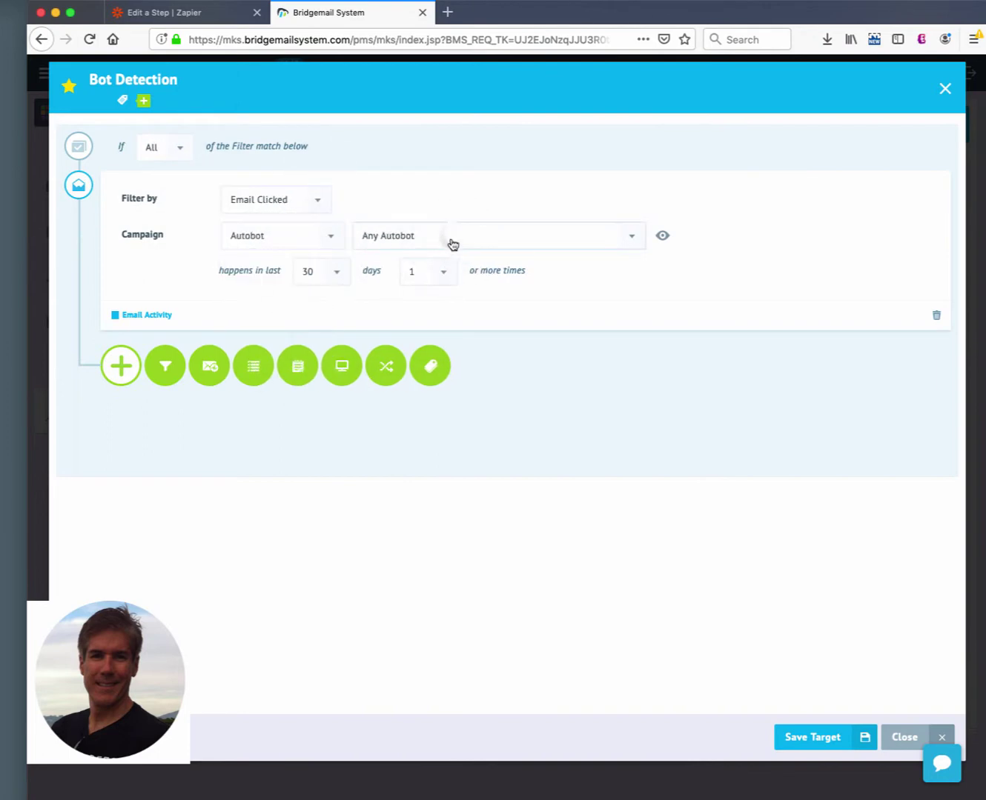
click(450, 245)
click(443, 318)
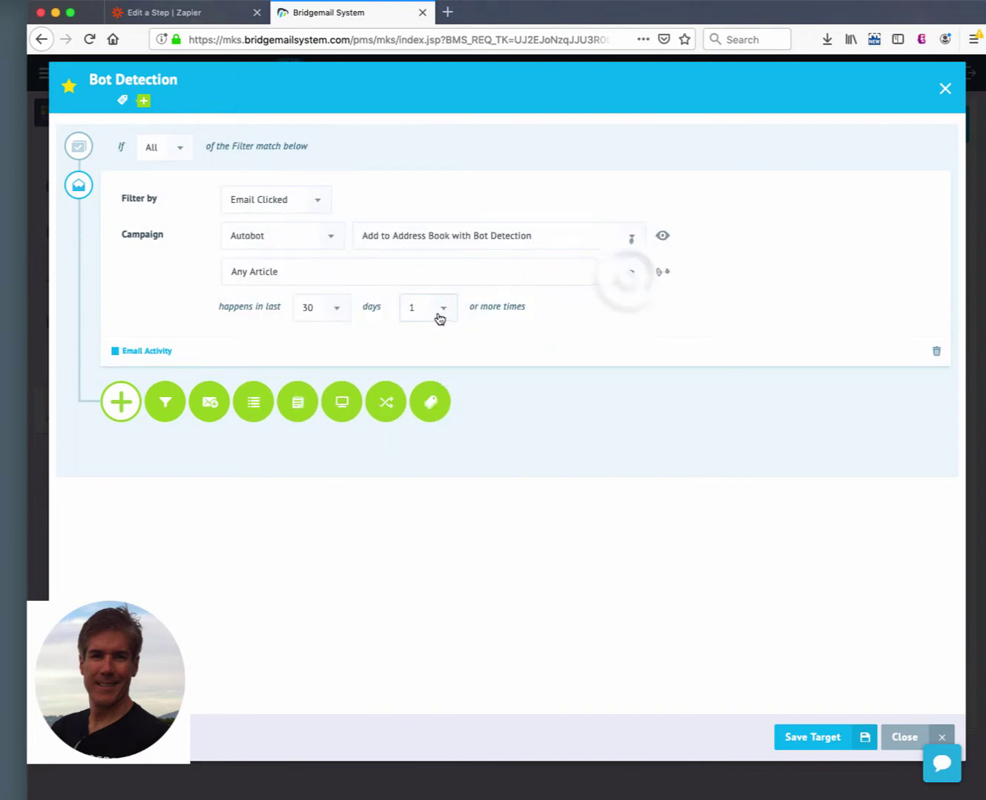
click(630, 272)
Step: Limit the target's window to the last 1 day and save the Bot Detection target
click(324, 402)
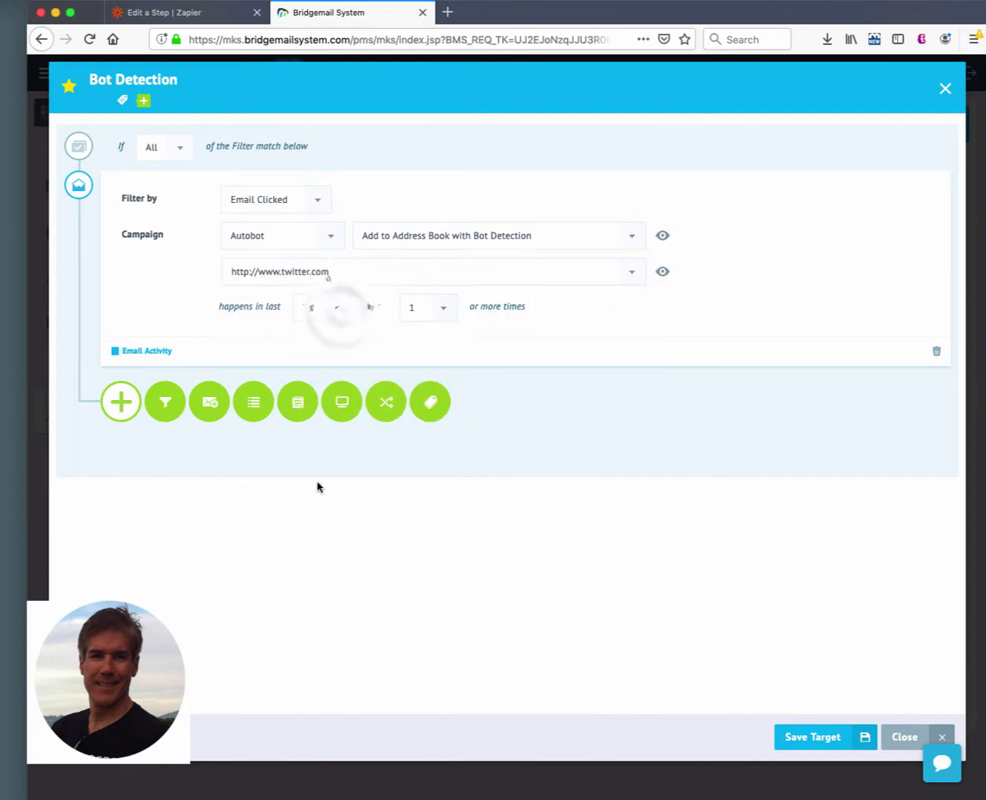
click(341, 317)
click(319, 384)
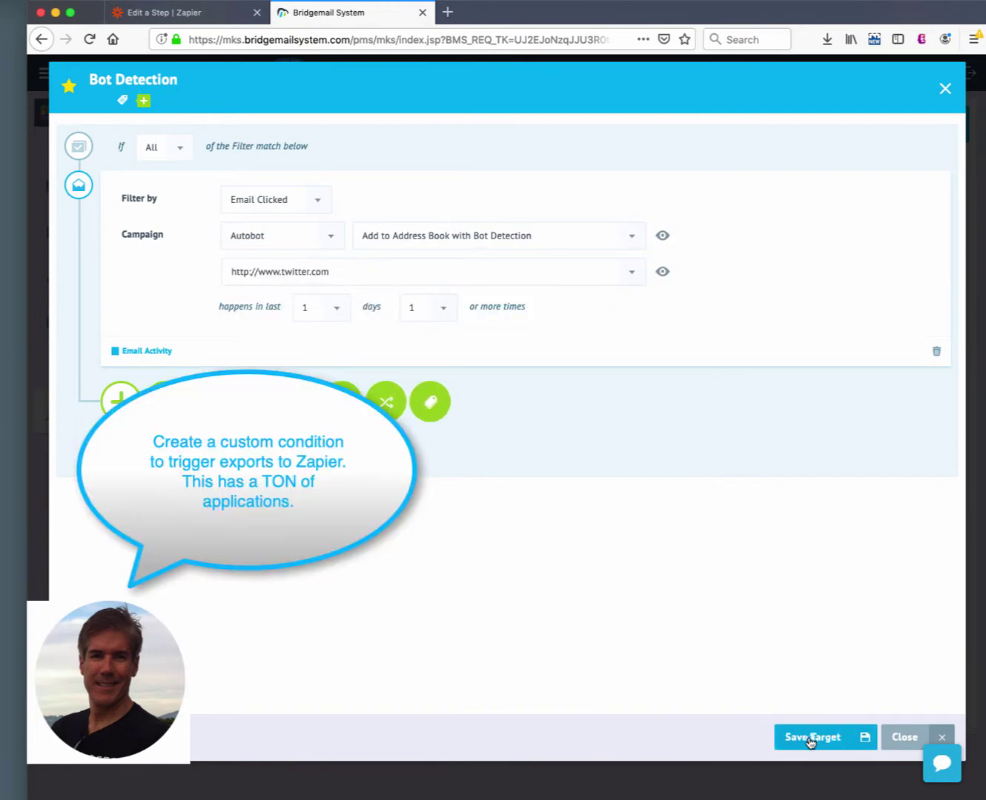
click(811, 736)
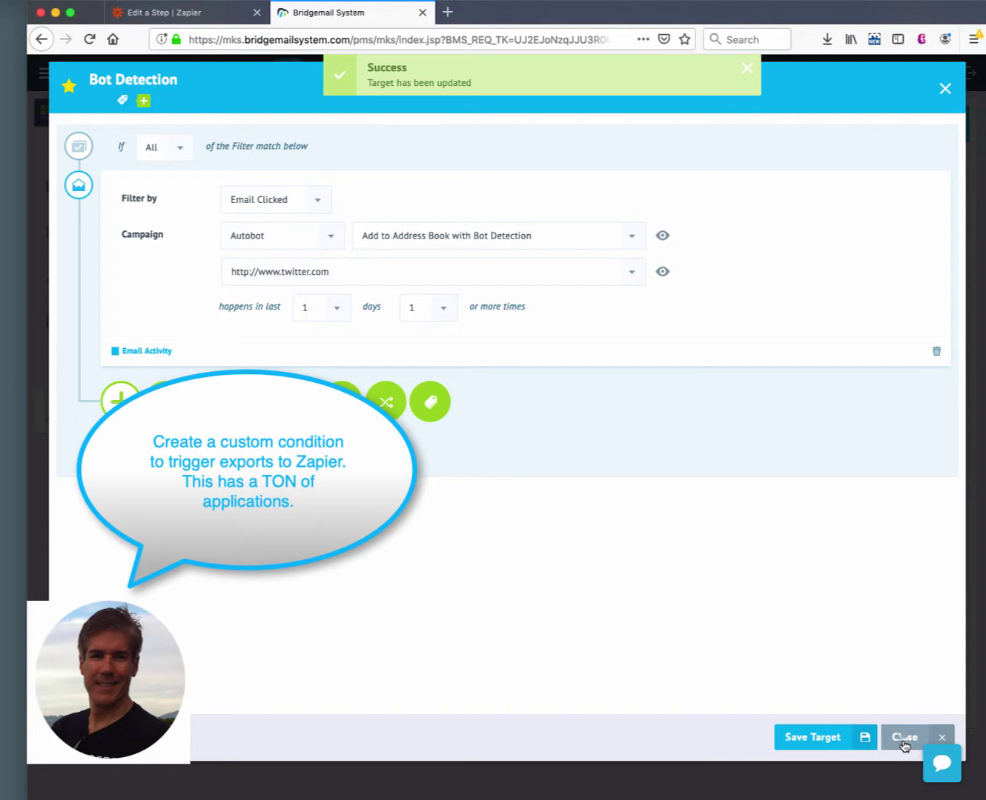
Step: Search targets for 'bot', assign Bot Detection to the trigger, and start it running
click(904, 738)
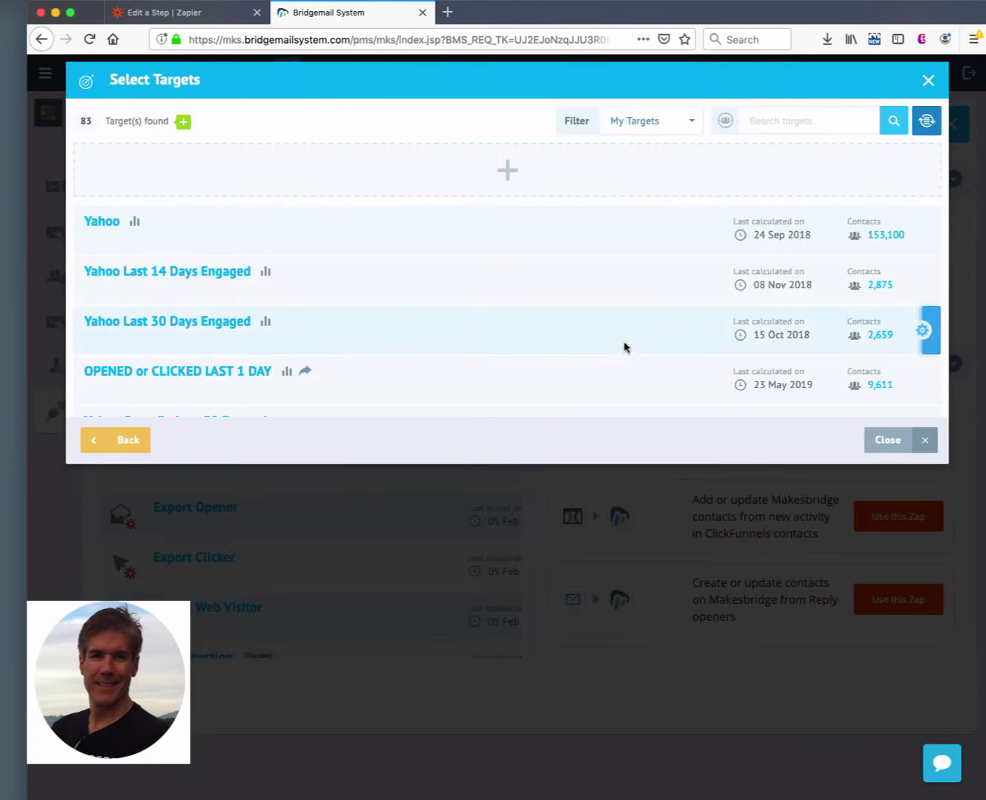
click(775, 117)
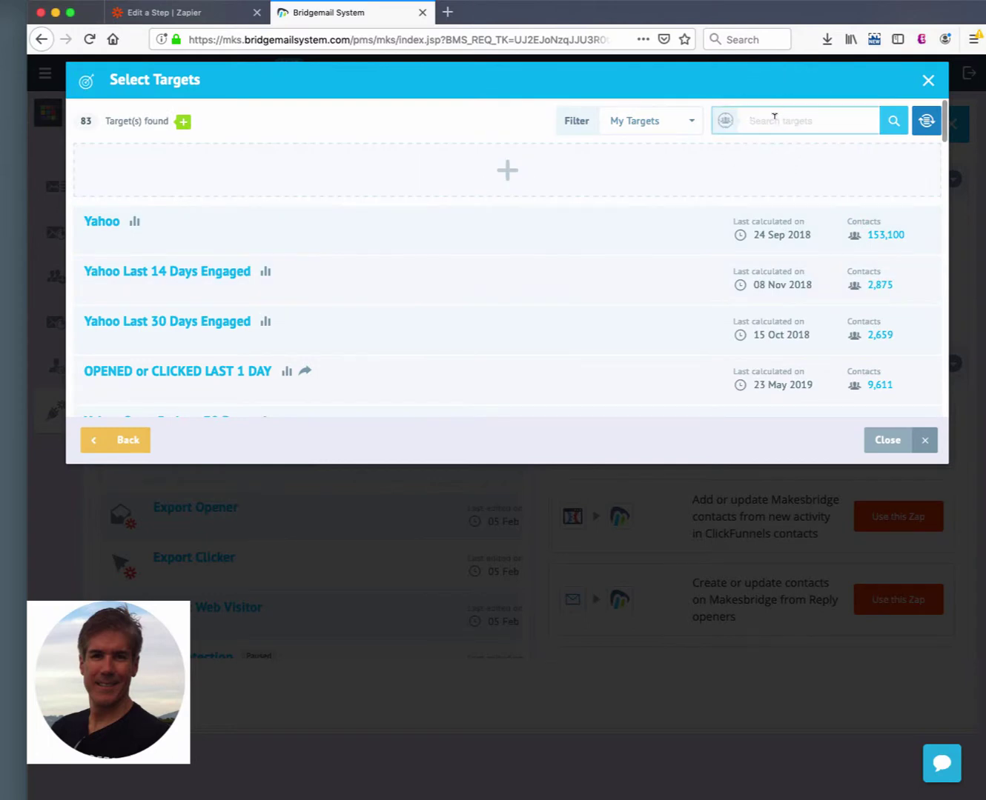
key(Return)
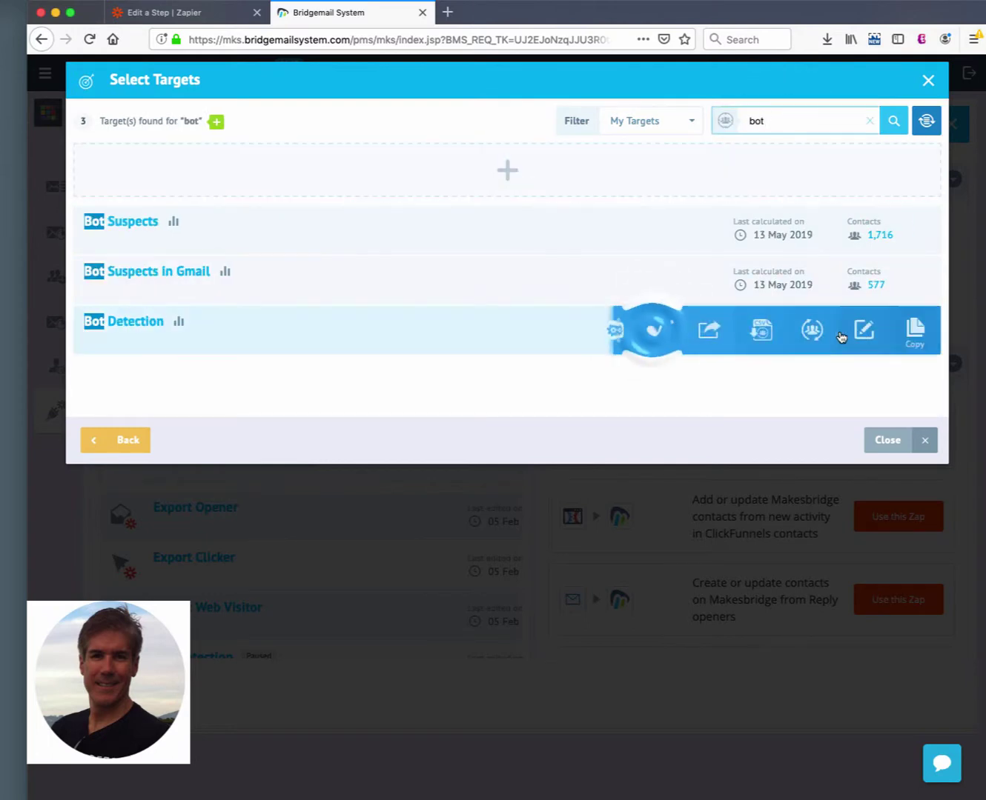
click(654, 331)
click(683, 759)
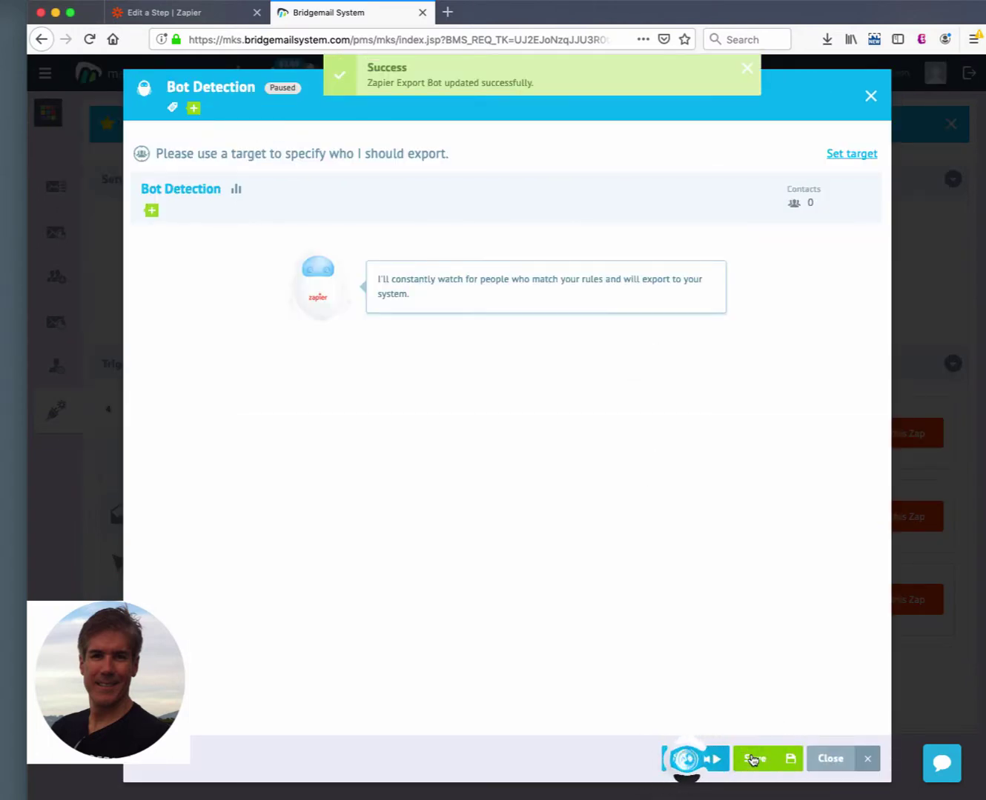
click(831, 759)
scroll(360, 577, down, 1)
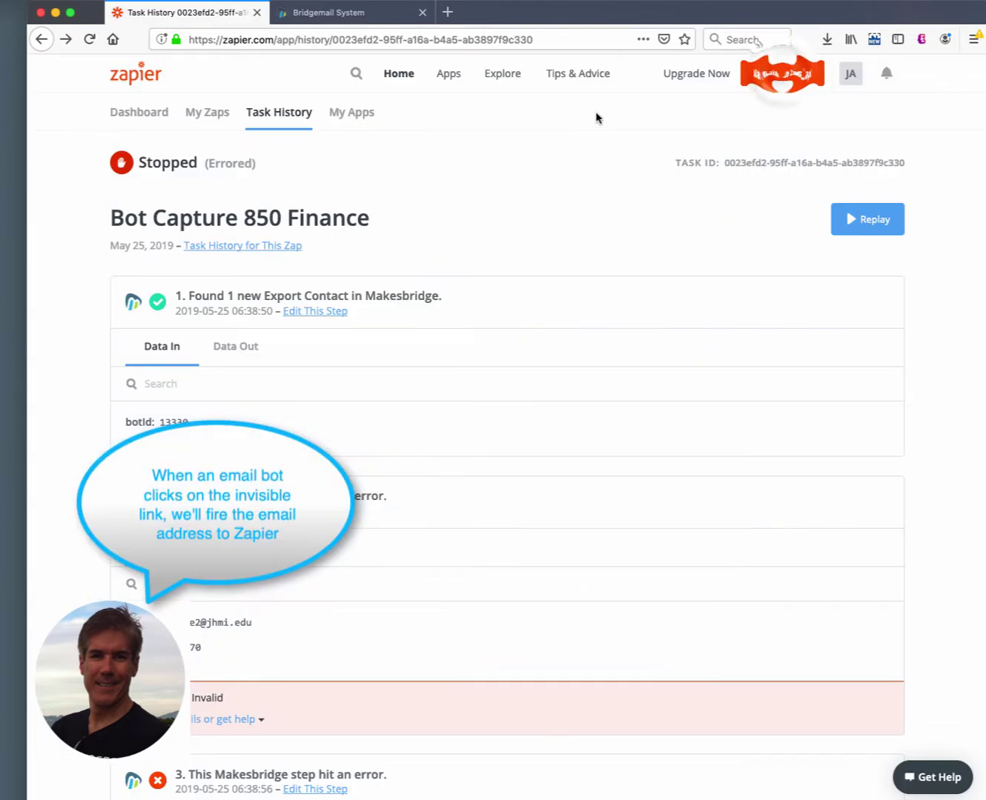
Step: Start a new zap triggered by Makesbridge New Exported Contact
click(781, 74)
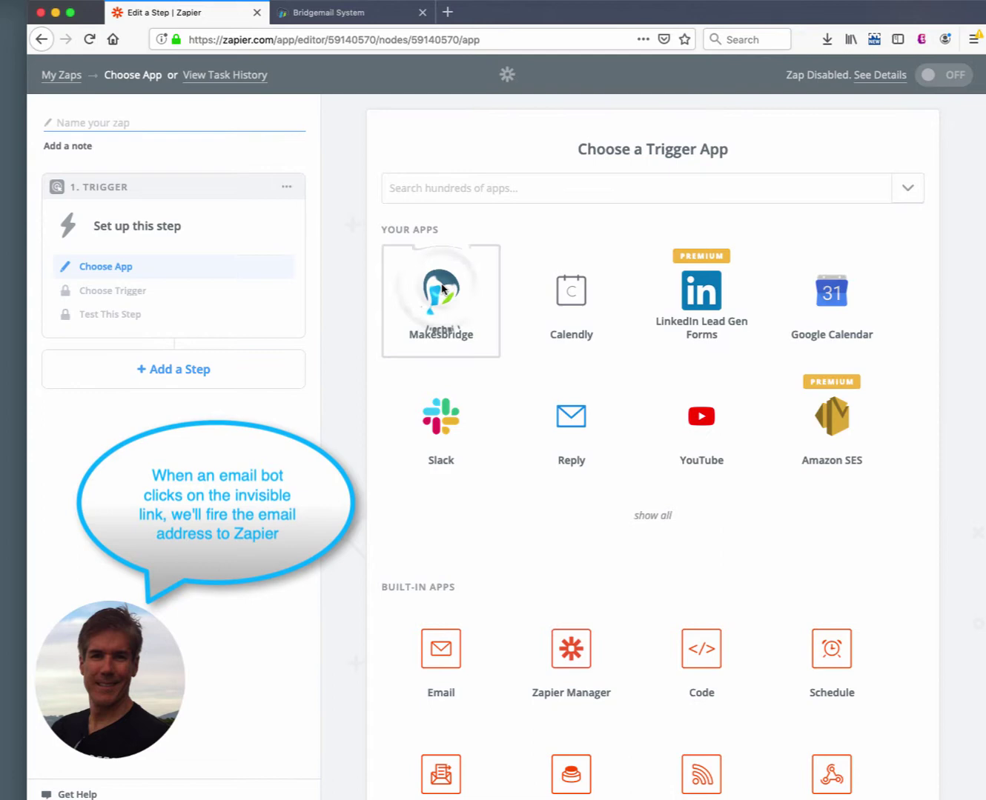
click(440, 290)
click(401, 300)
click(877, 360)
scroll(398, 370, down, 3)
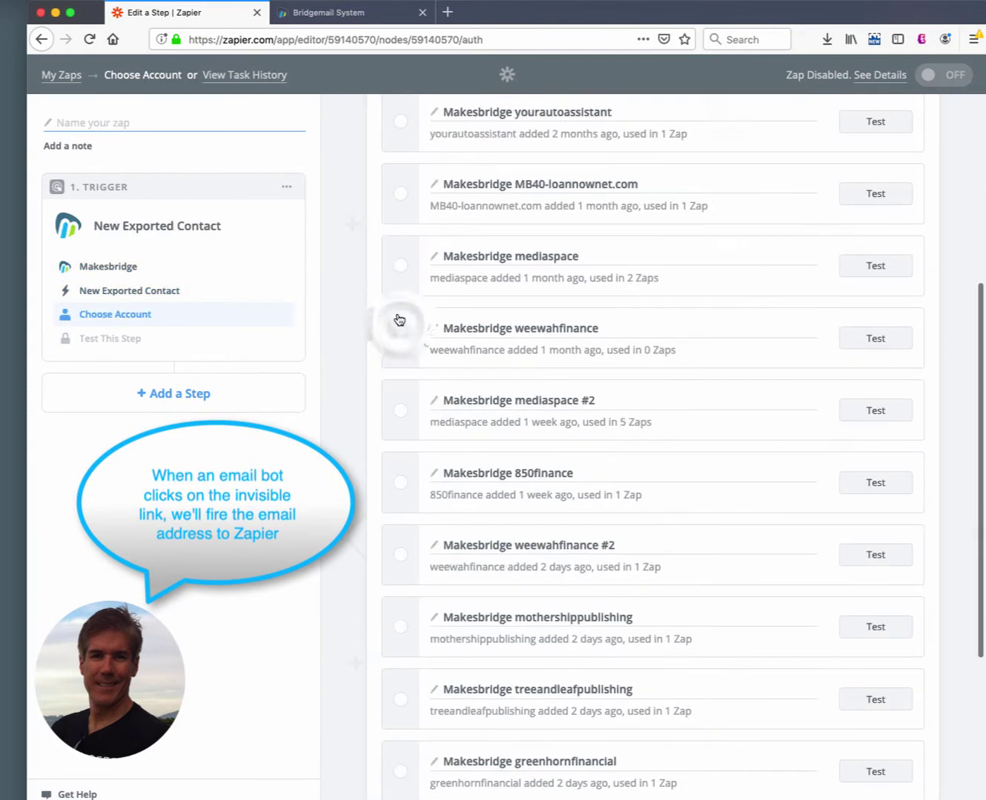
scroll(401, 326, up, 2)
Step: Connect the Makesbridge account, set Export Event to Bot Detection, and test the trigger
click(400, 331)
scroll(681, 519, down, 5)
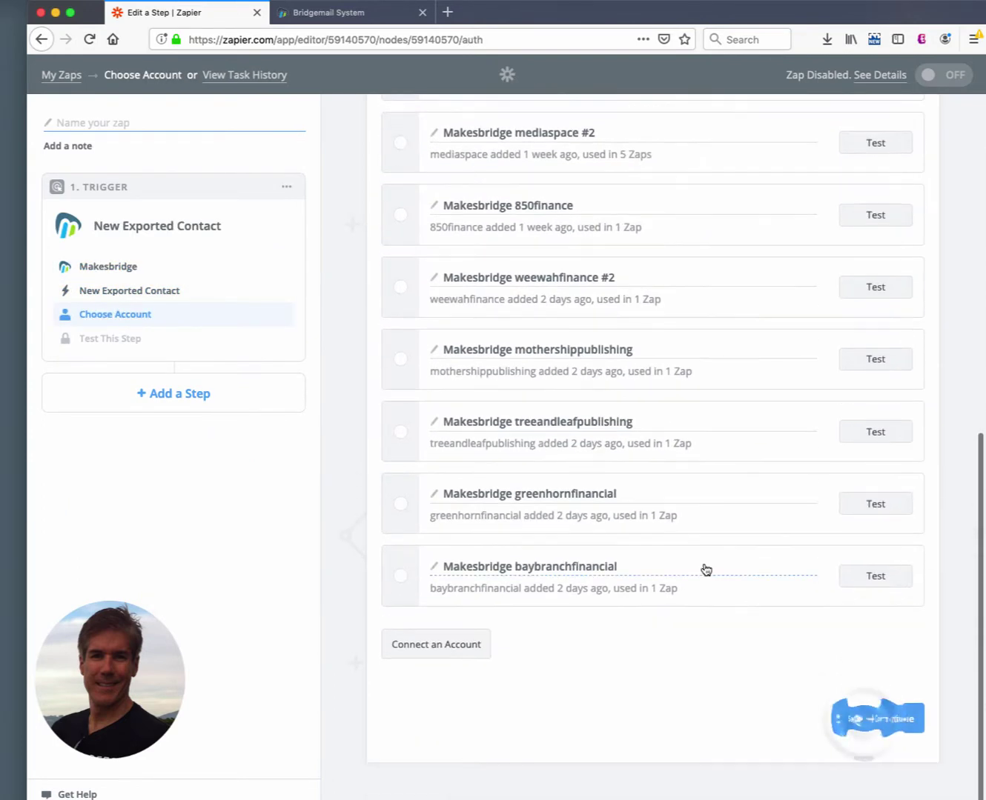
click(867, 719)
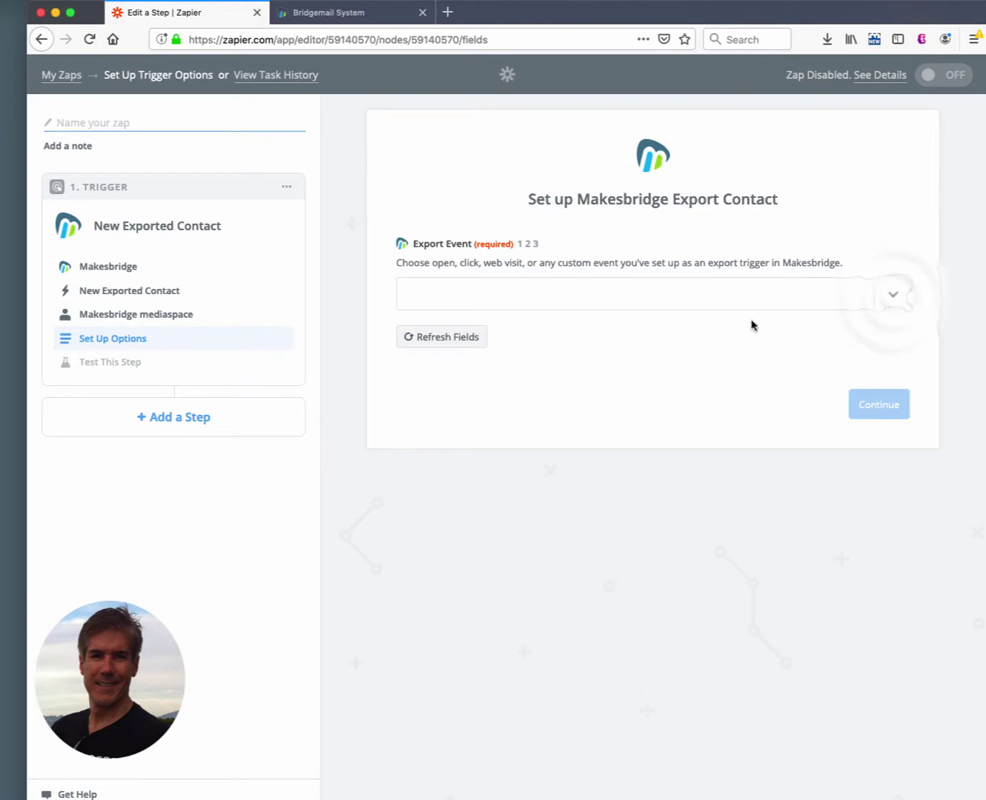
click(894, 298)
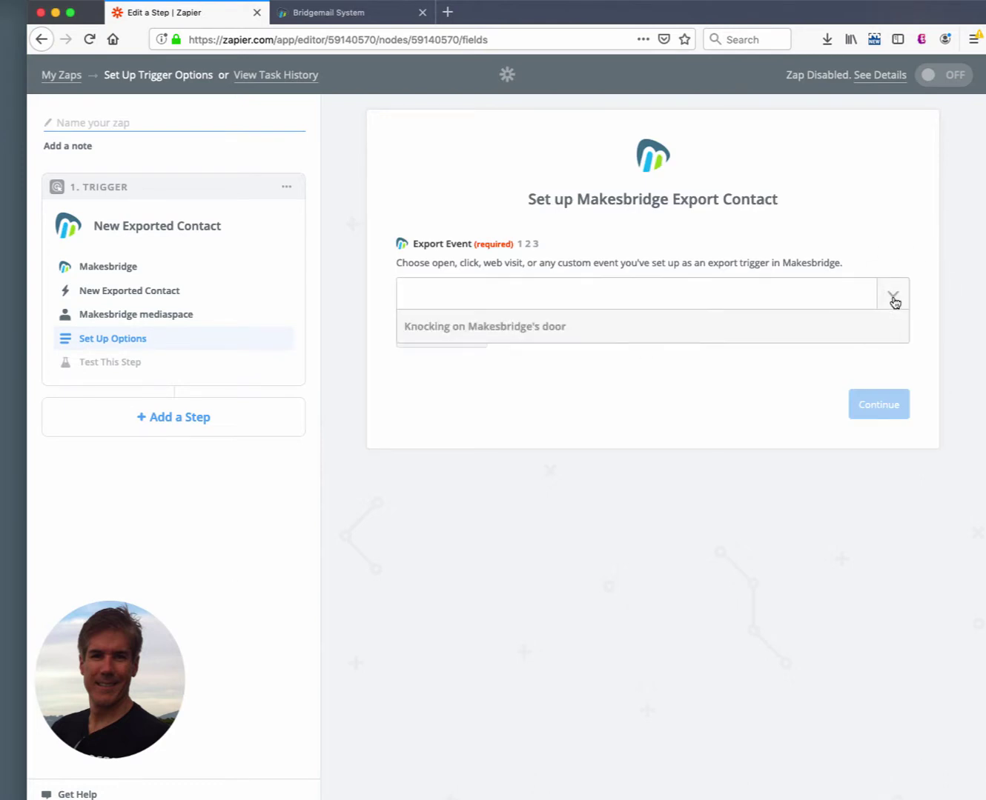
click(512, 461)
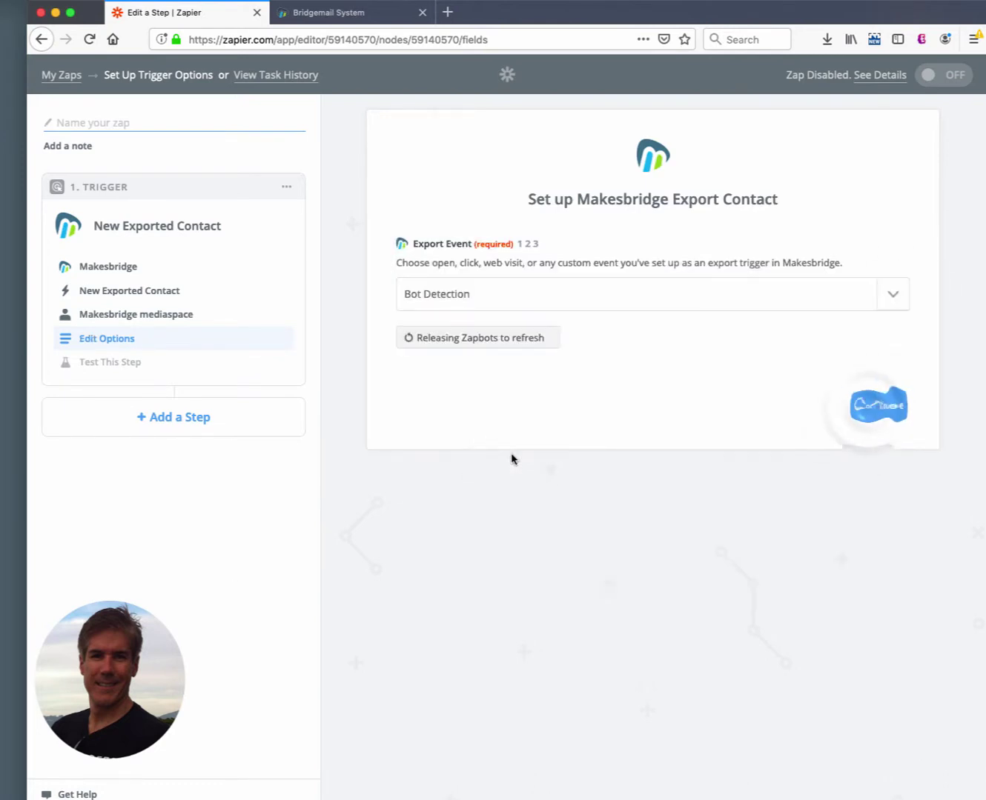
click(878, 405)
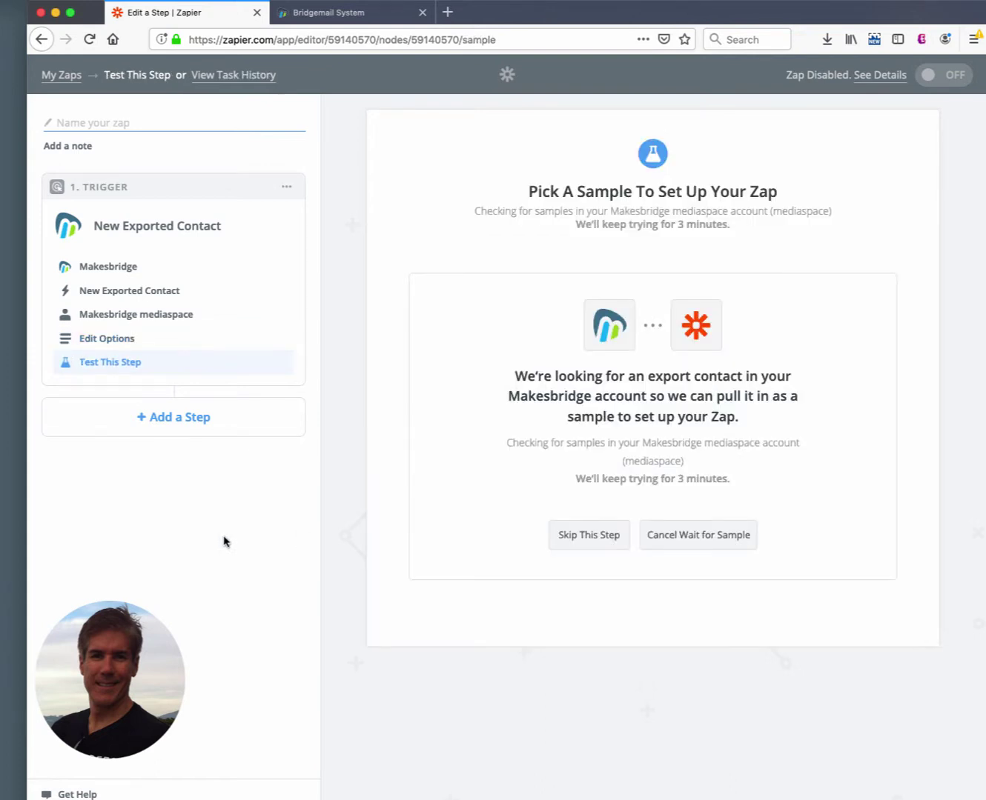
click(864, 396)
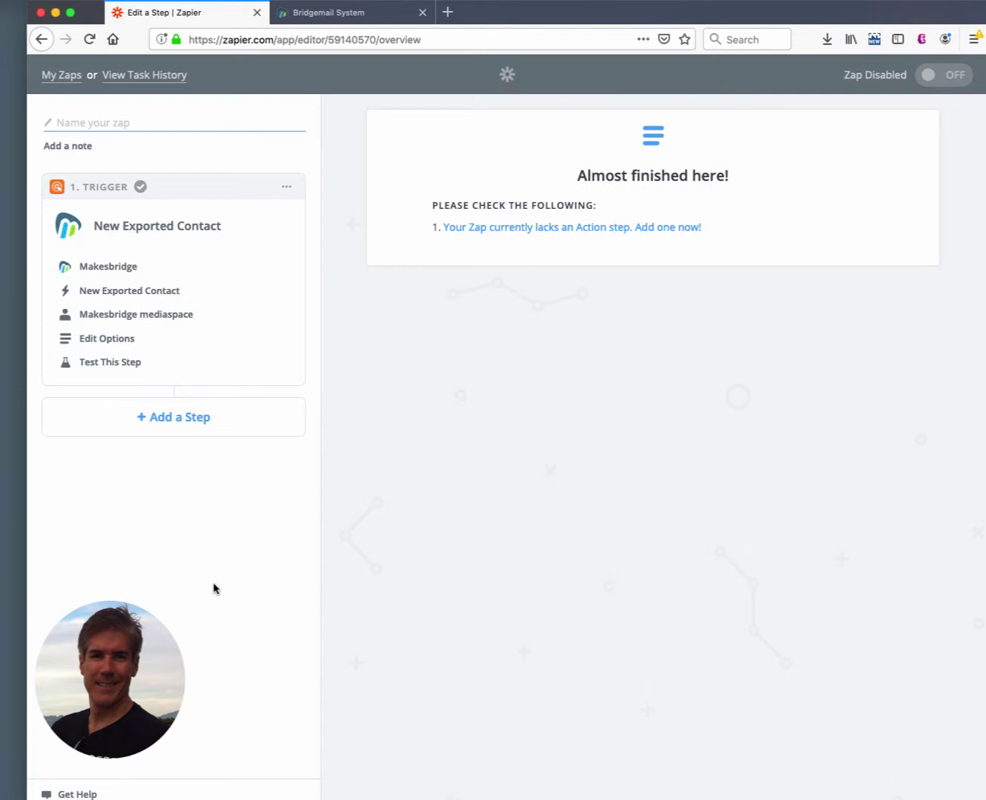
Step: Add a Makesbridge Create or Update Contact action using the connected account
click(183, 417)
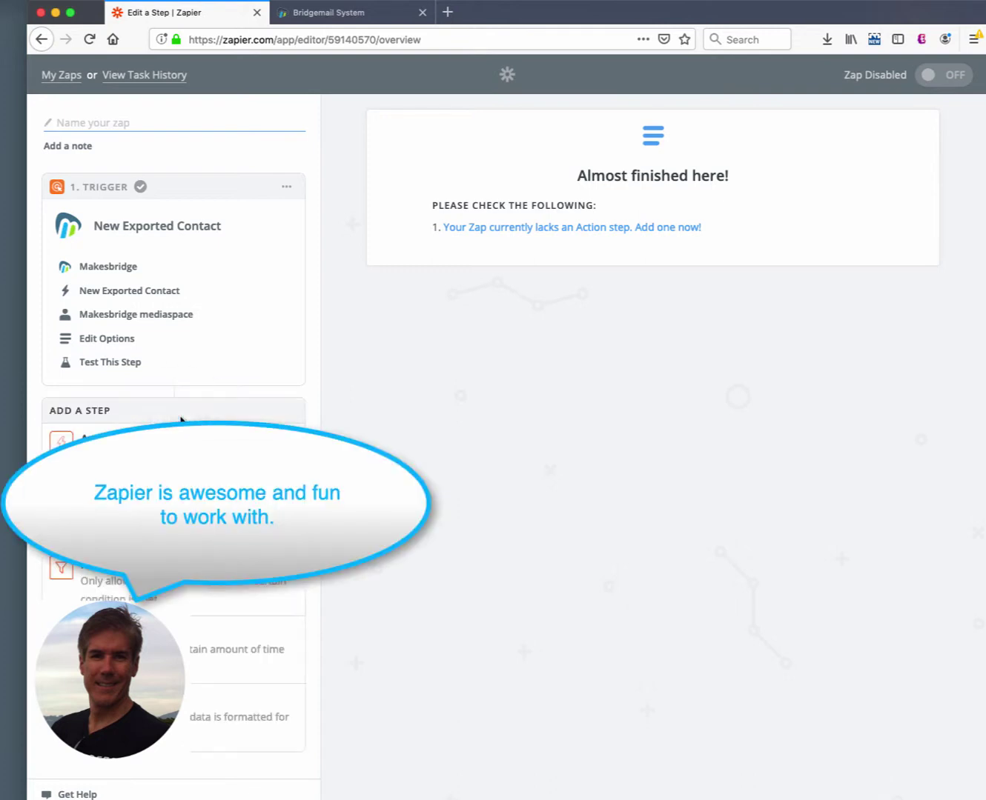
click(167, 442)
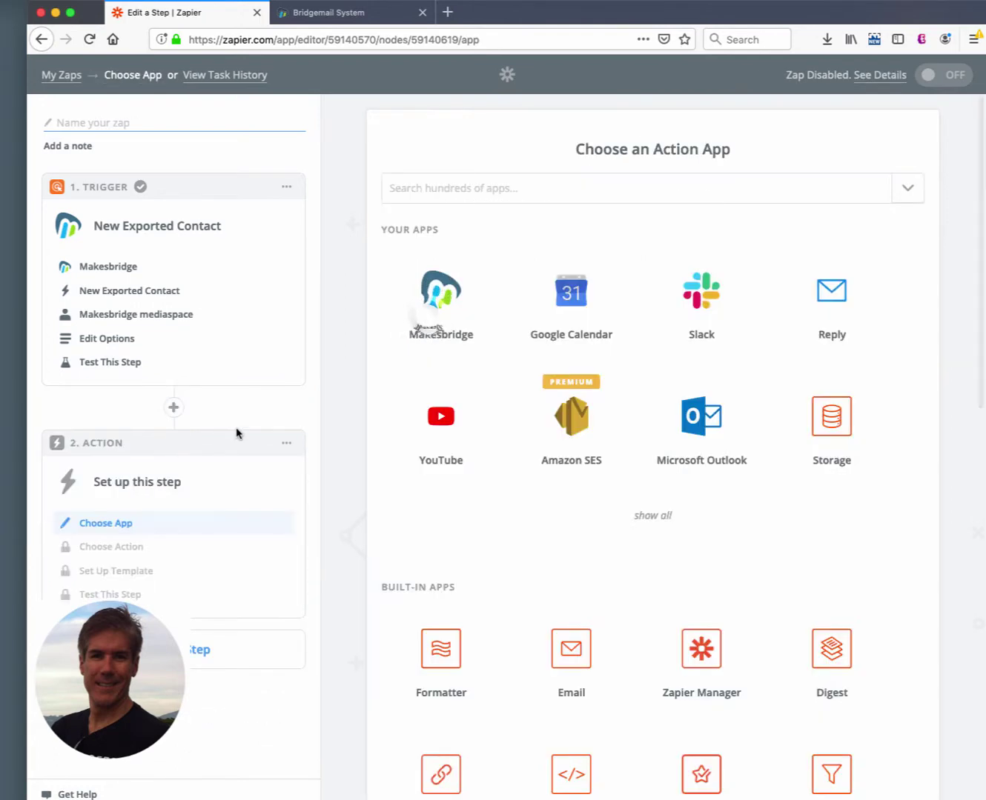
click(429, 318)
click(872, 357)
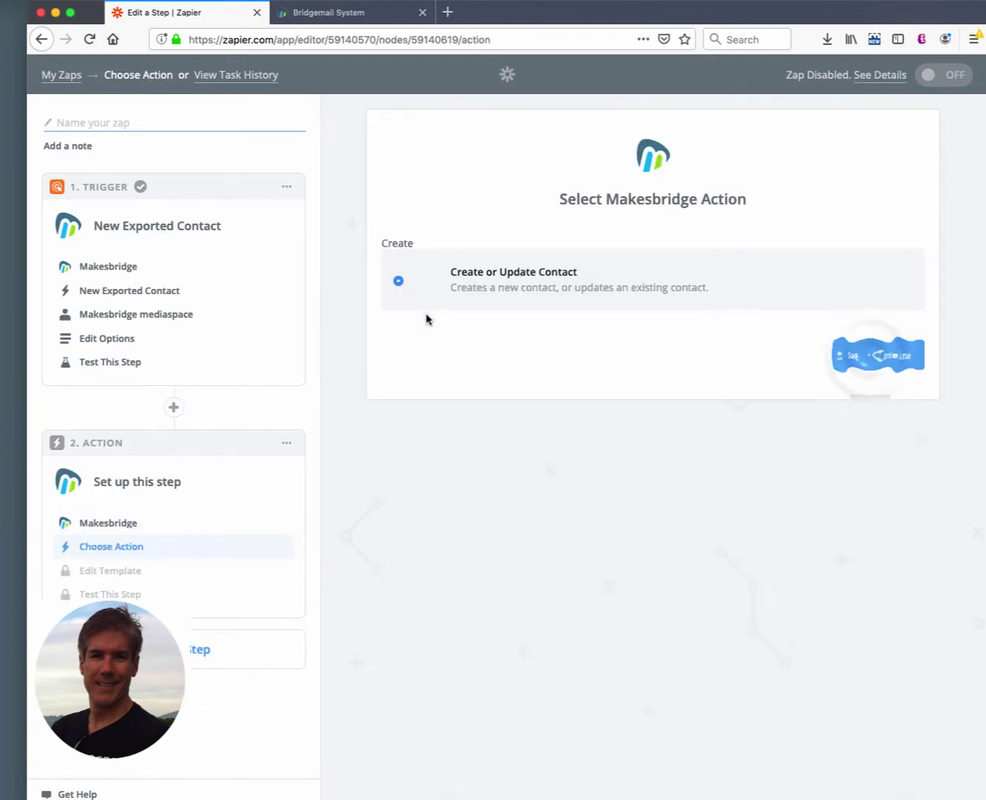
scroll(890, 555, down, 8)
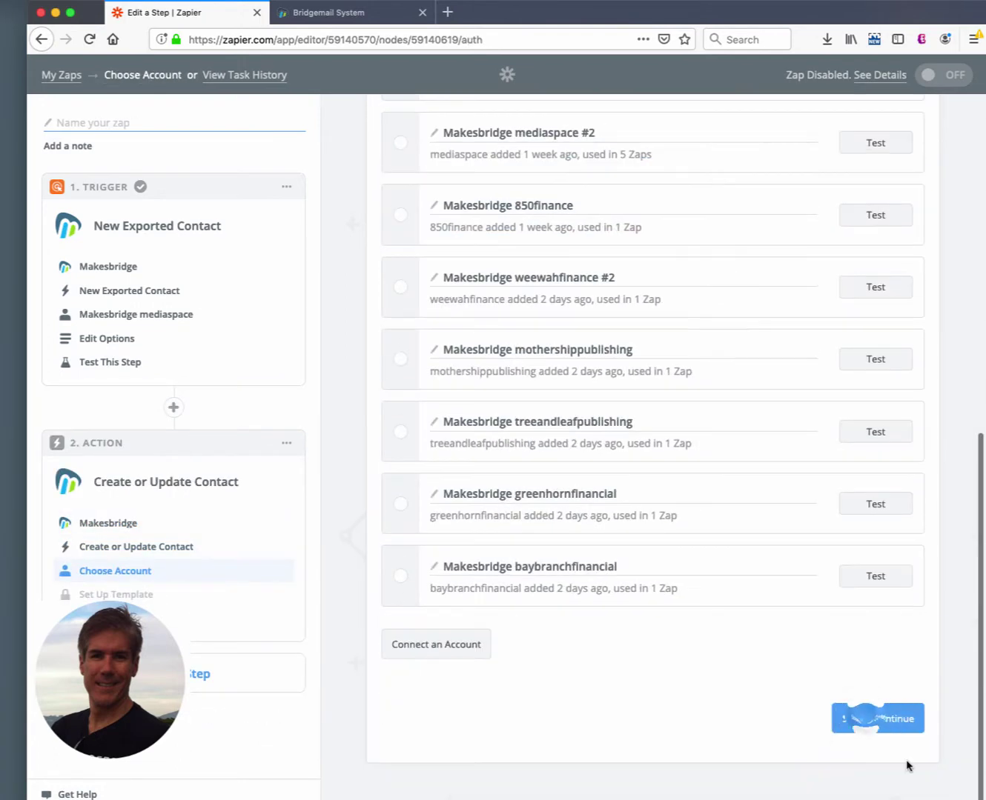
click(865, 719)
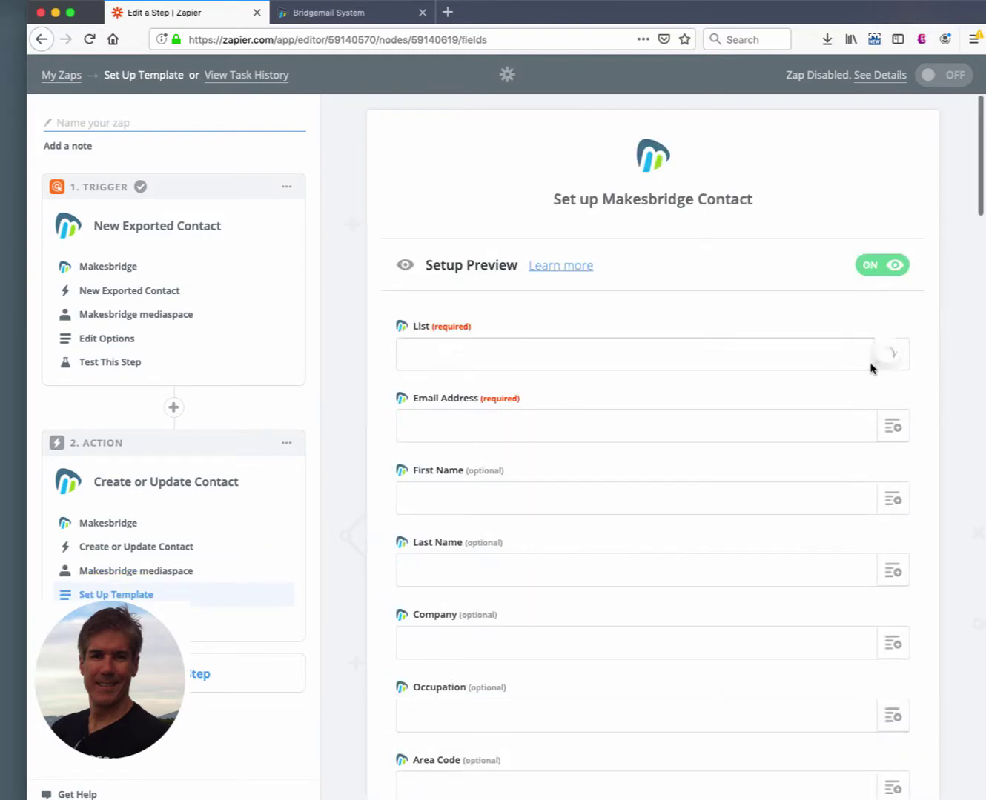
Step: Target the Captured Bots list and map the trigger's Email into Email Address
click(888, 357)
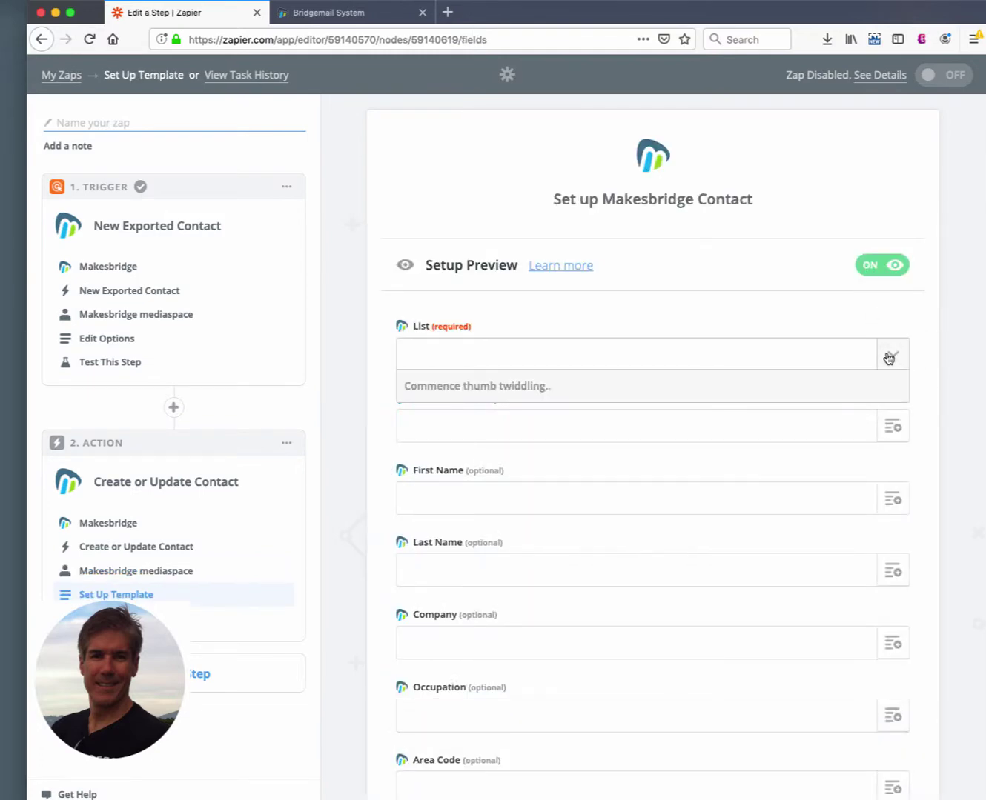
click(888, 358)
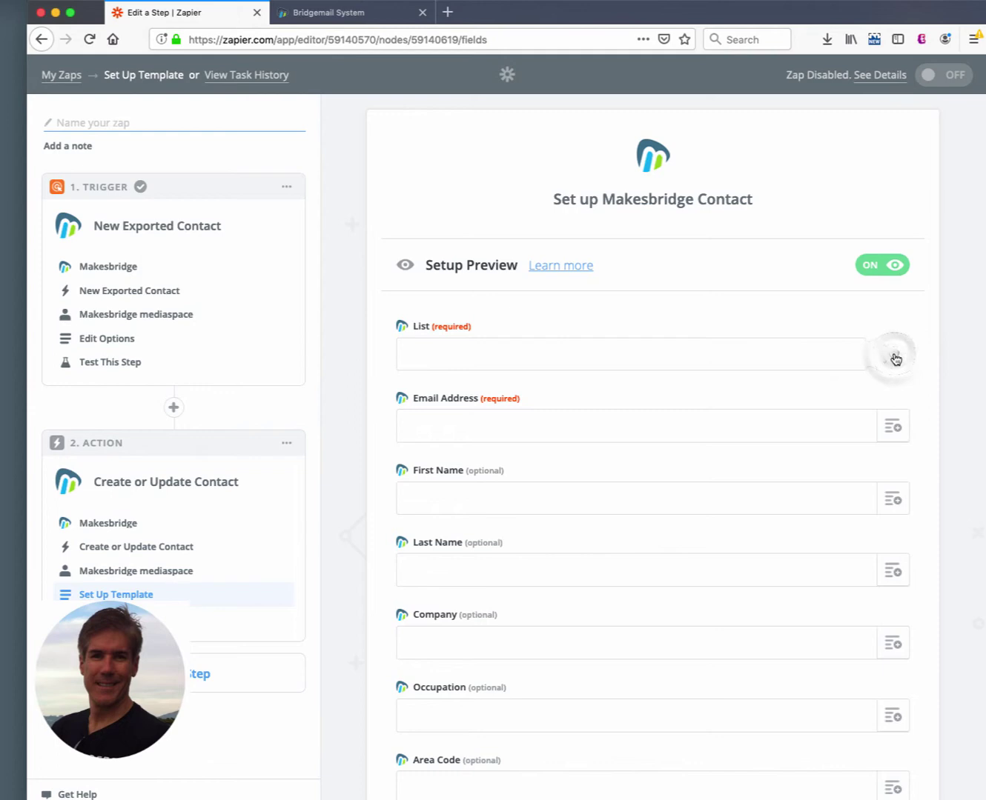
click(895, 358)
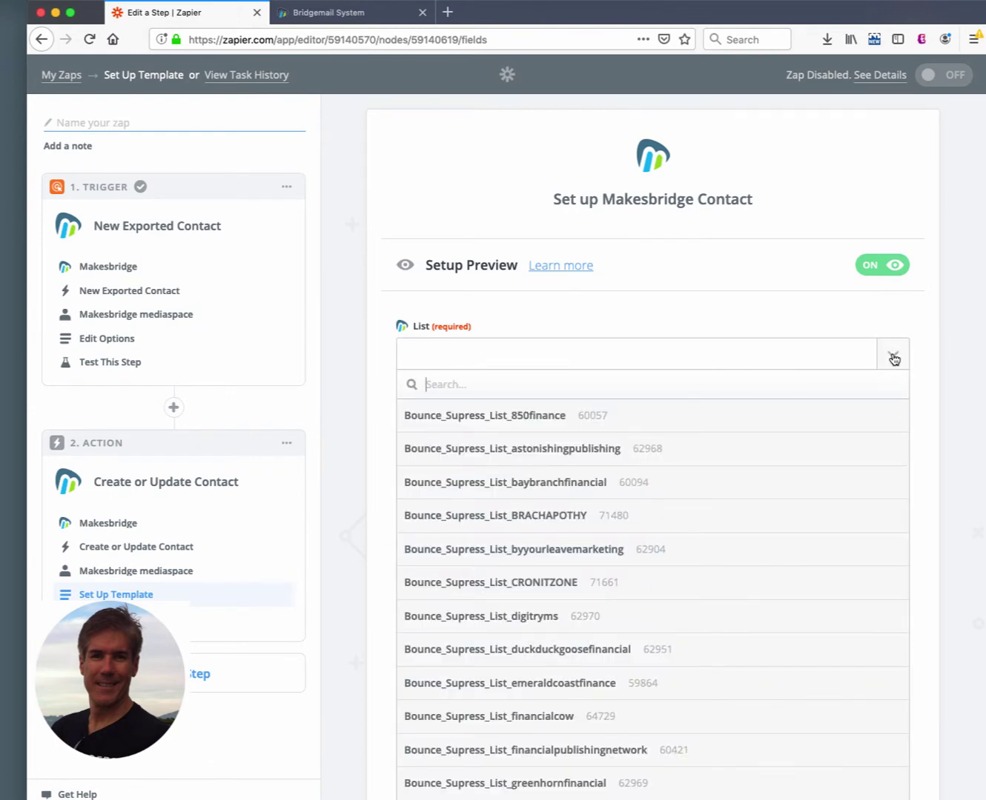
text(bot)
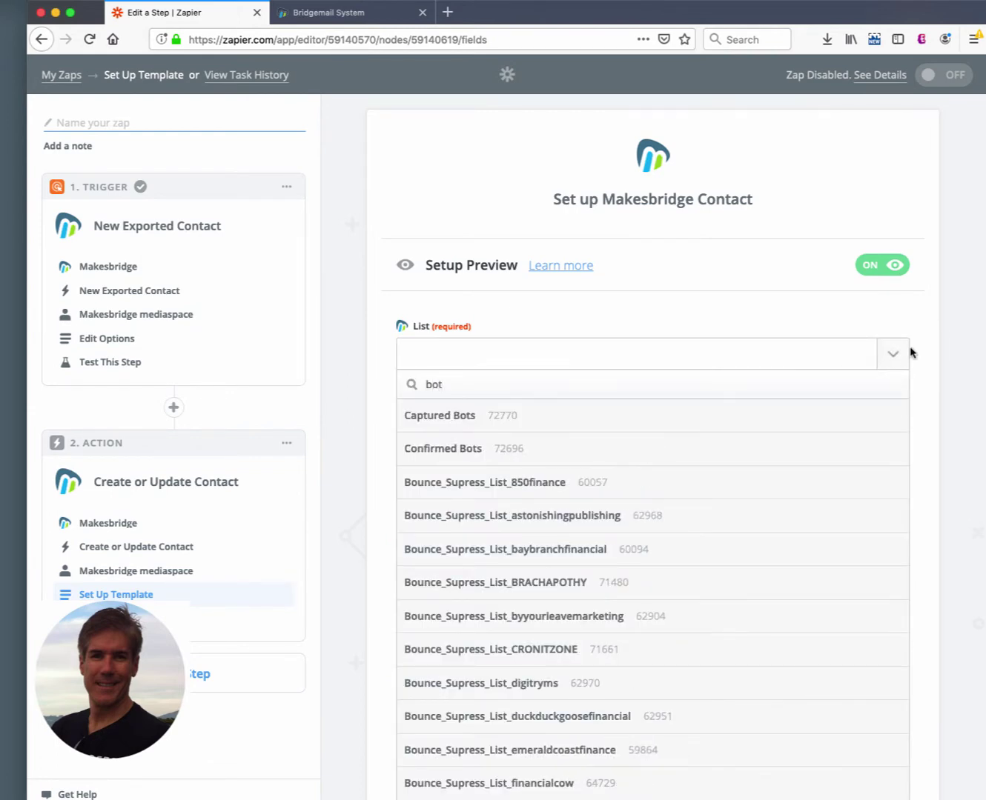
click(660, 417)
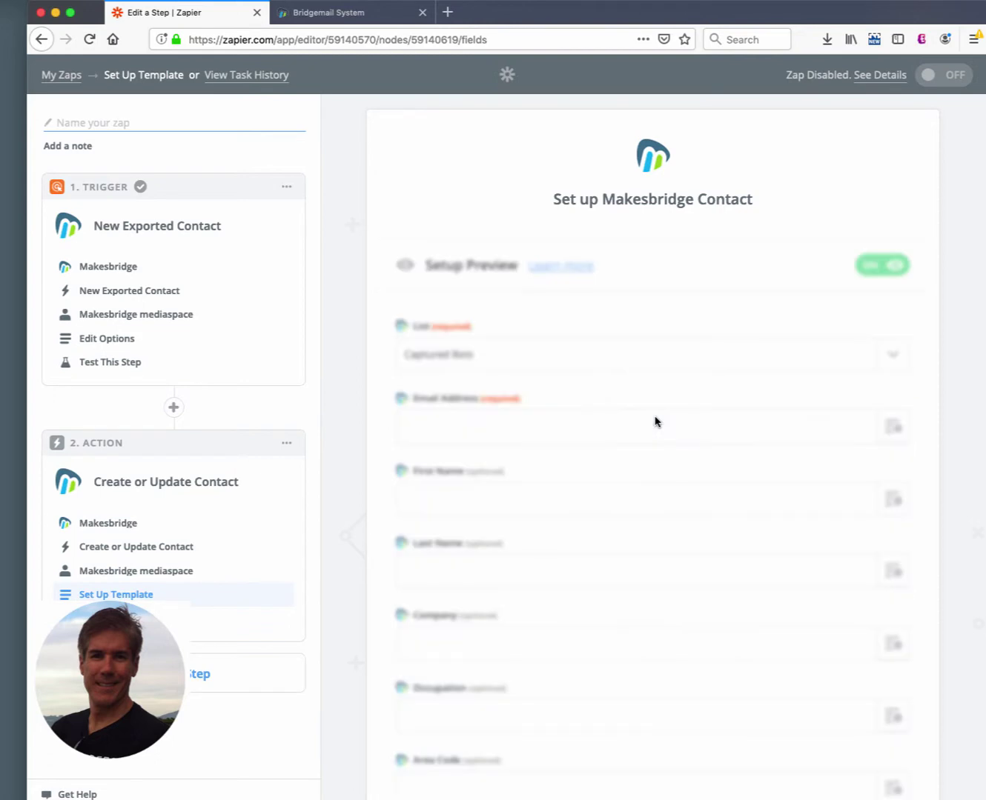
click(882, 428)
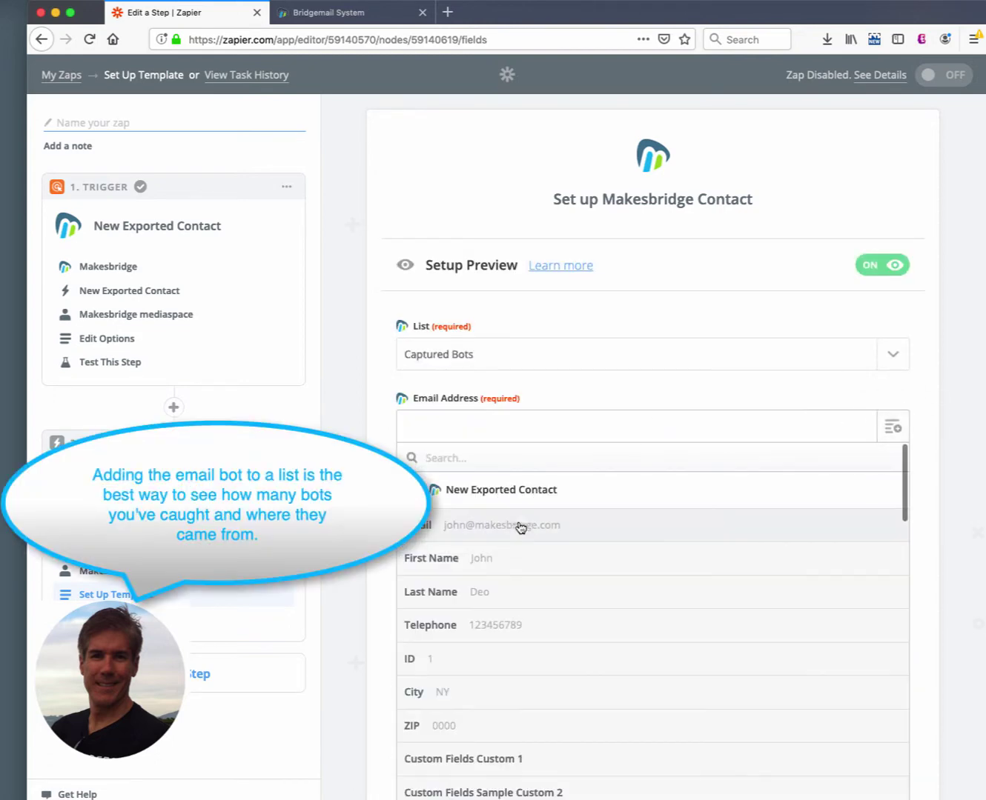
click(521, 527)
Step: Finish the contact fields and send a test contact to Makesbridge
scroll(652, 444, down, 15)
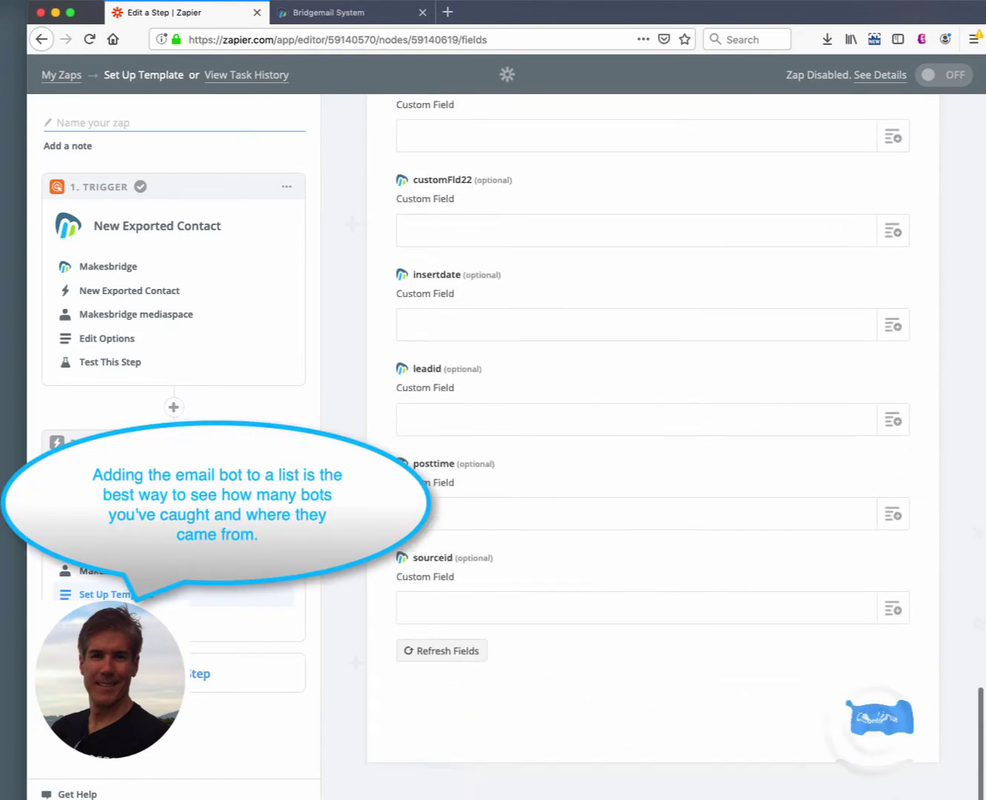
click(878, 716)
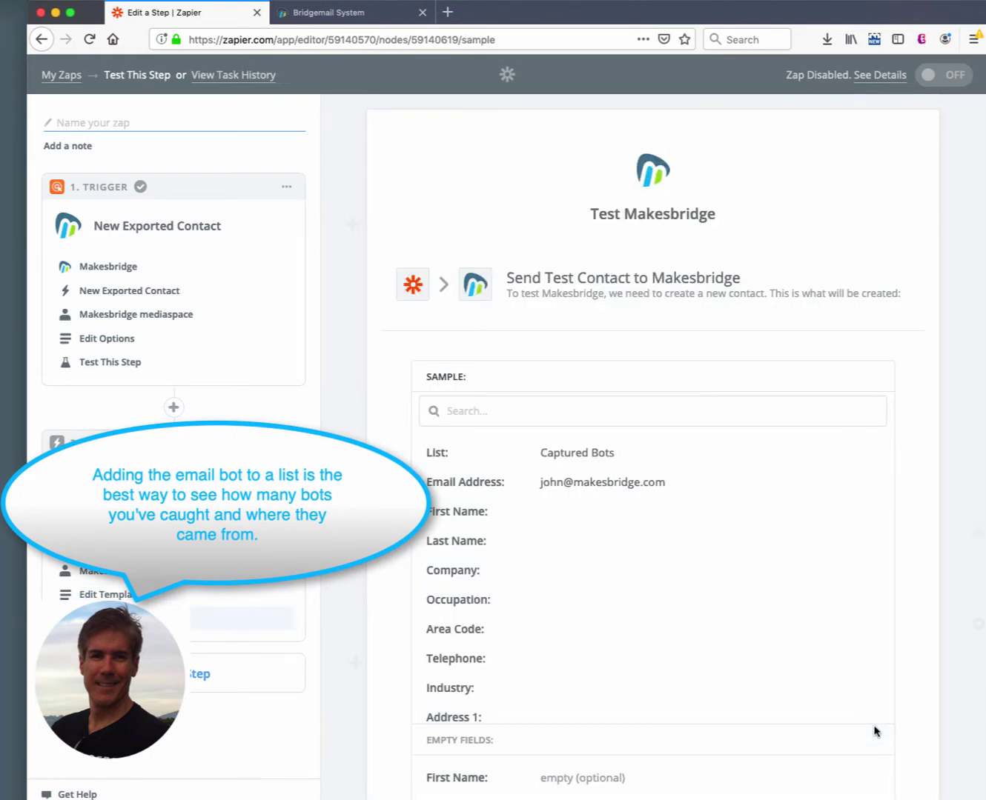
scroll(377, 678, down, 5)
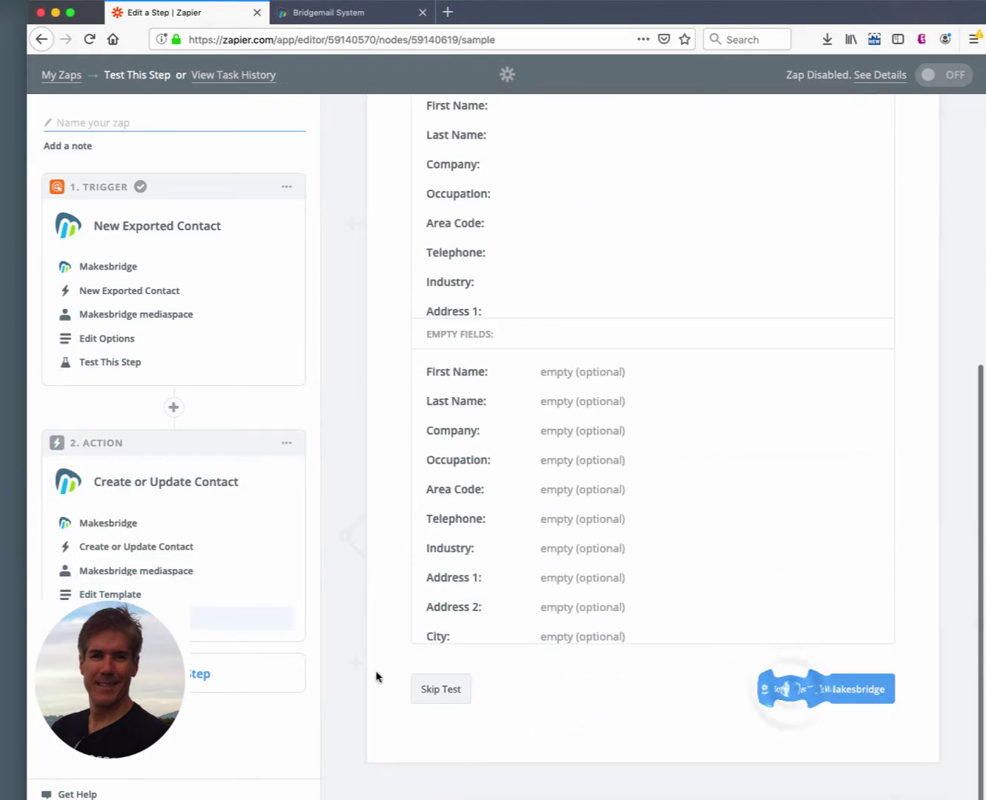
click(792, 690)
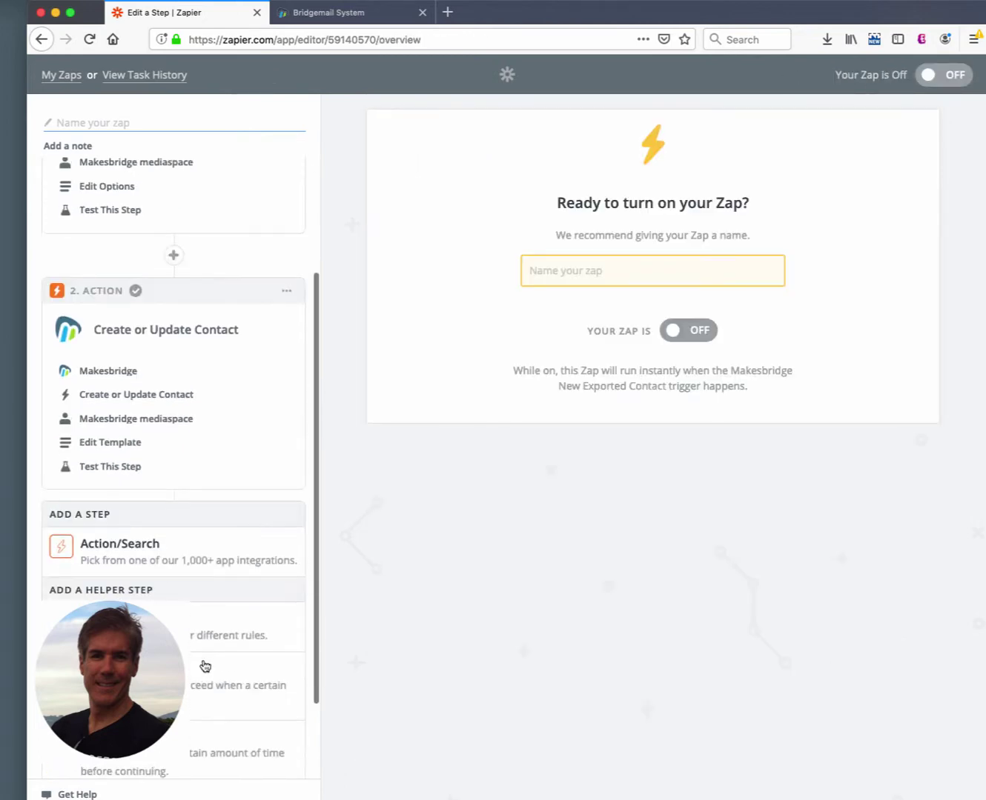
Step: Name the zap 'Mediaspace bot detection' and add a Delay by Zapier step
text(Mediaspace bot detection)
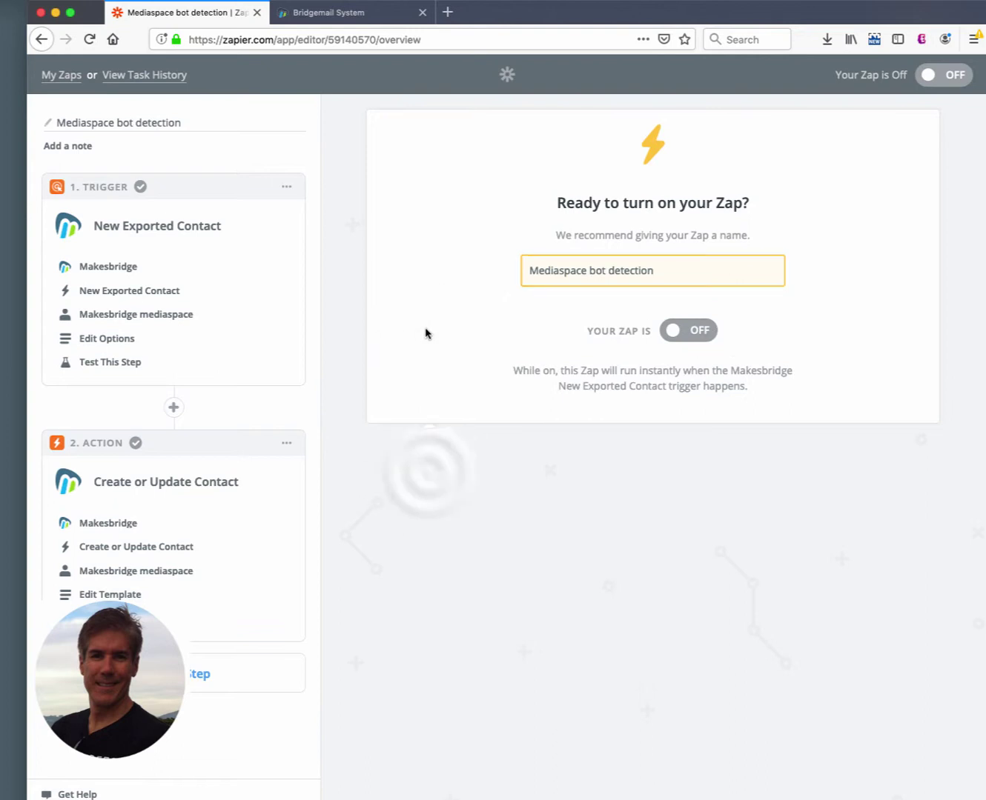
click(206, 676)
scroll(207, 675, down, 3)
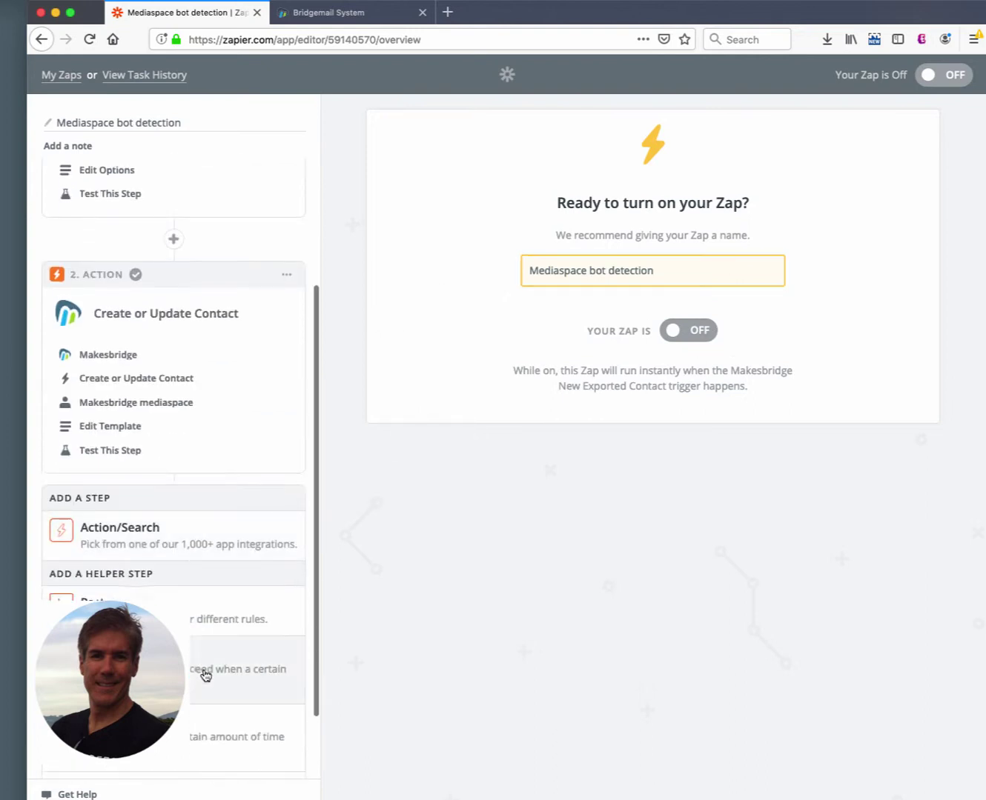
click(223, 730)
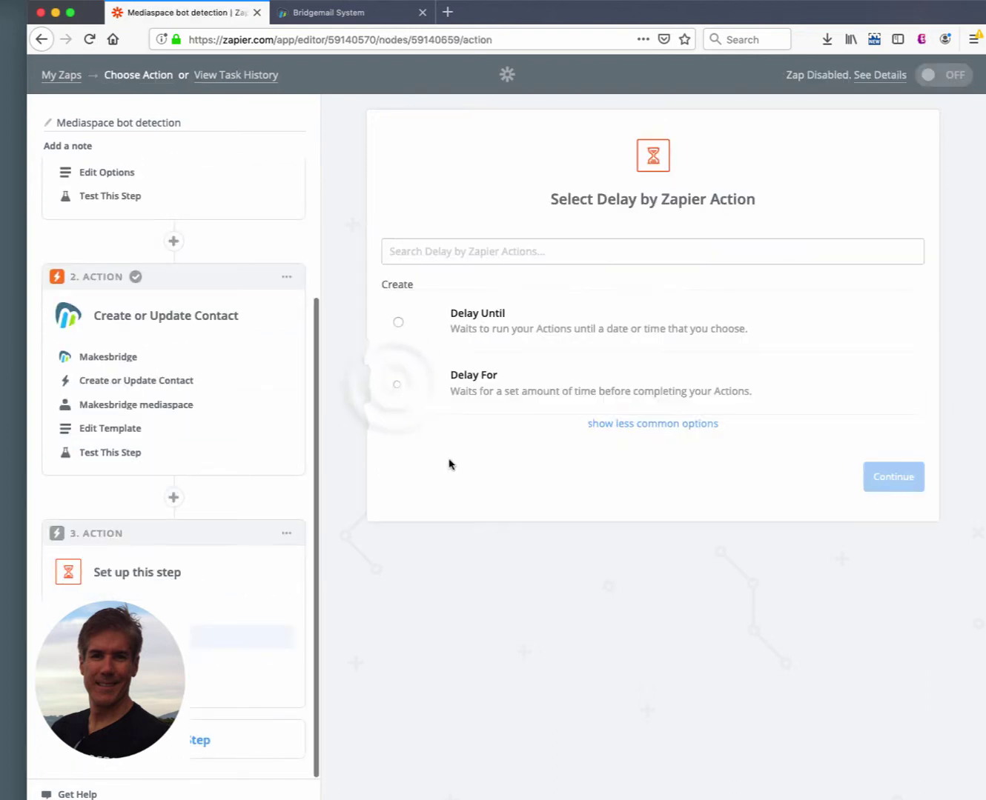
Step: Set the delay to Delay For 1 minute and test it successfully
click(401, 383)
click(882, 477)
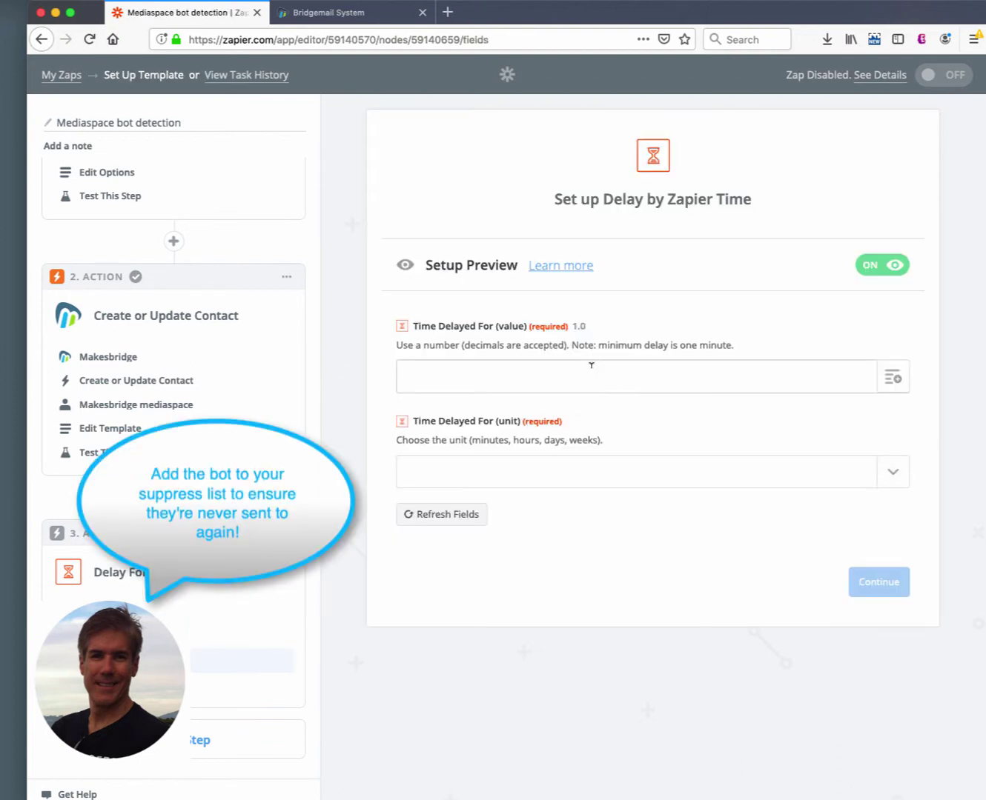
click(586, 483)
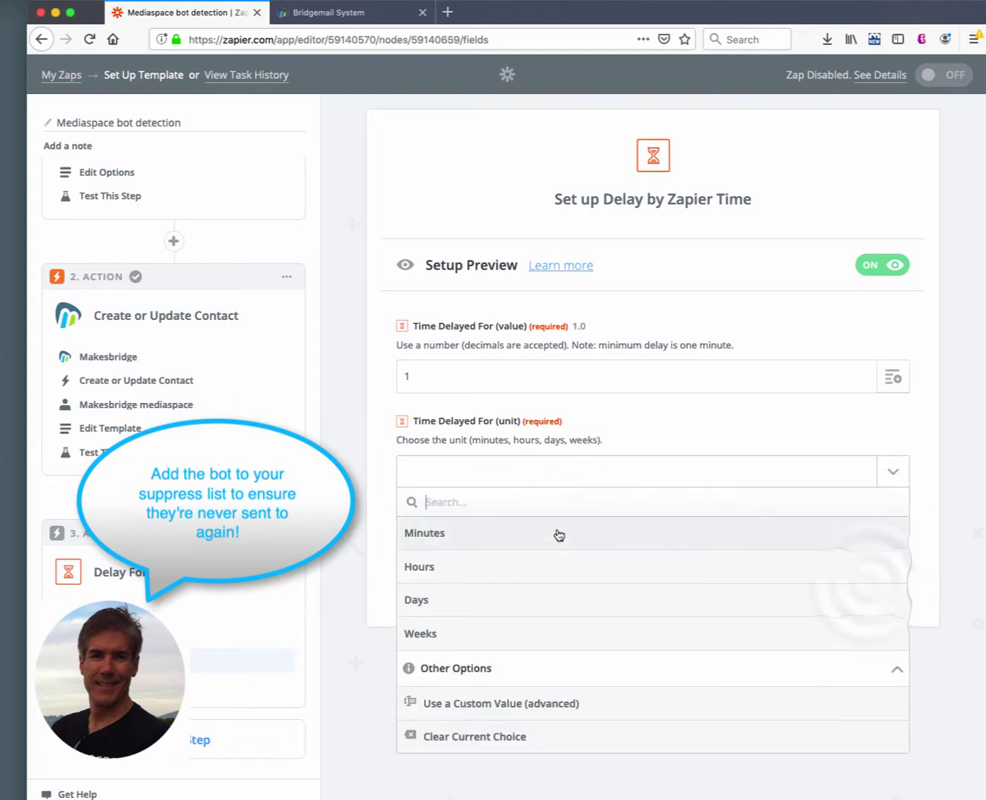
click(559, 532)
click(871, 585)
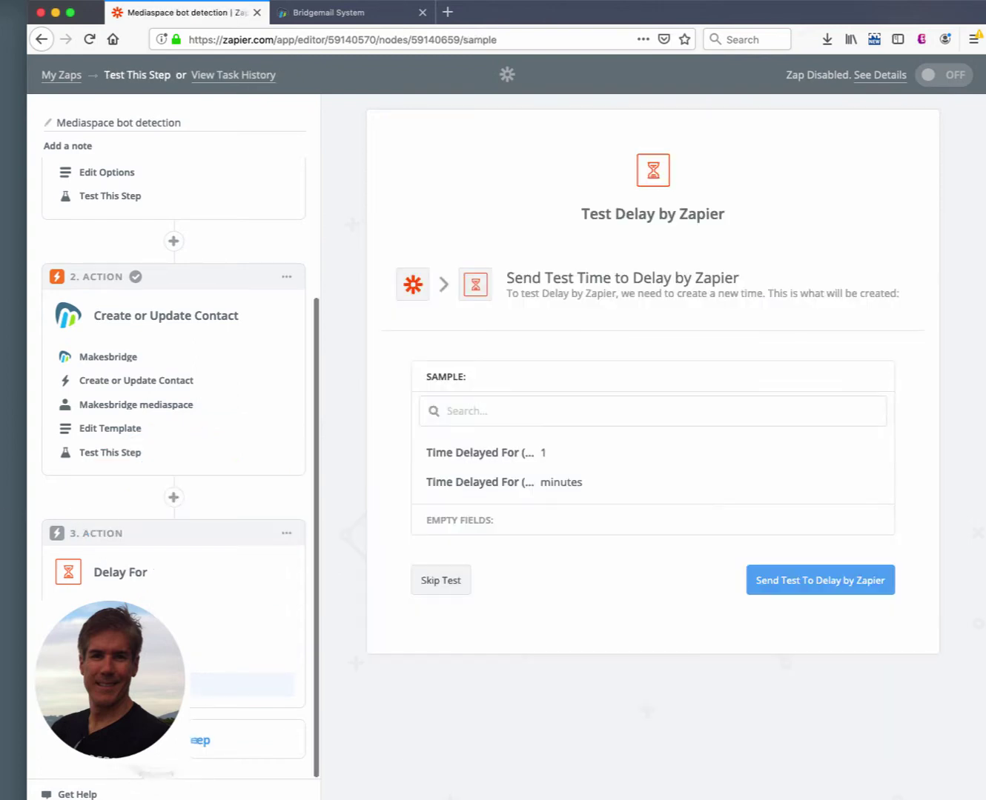
click(765, 581)
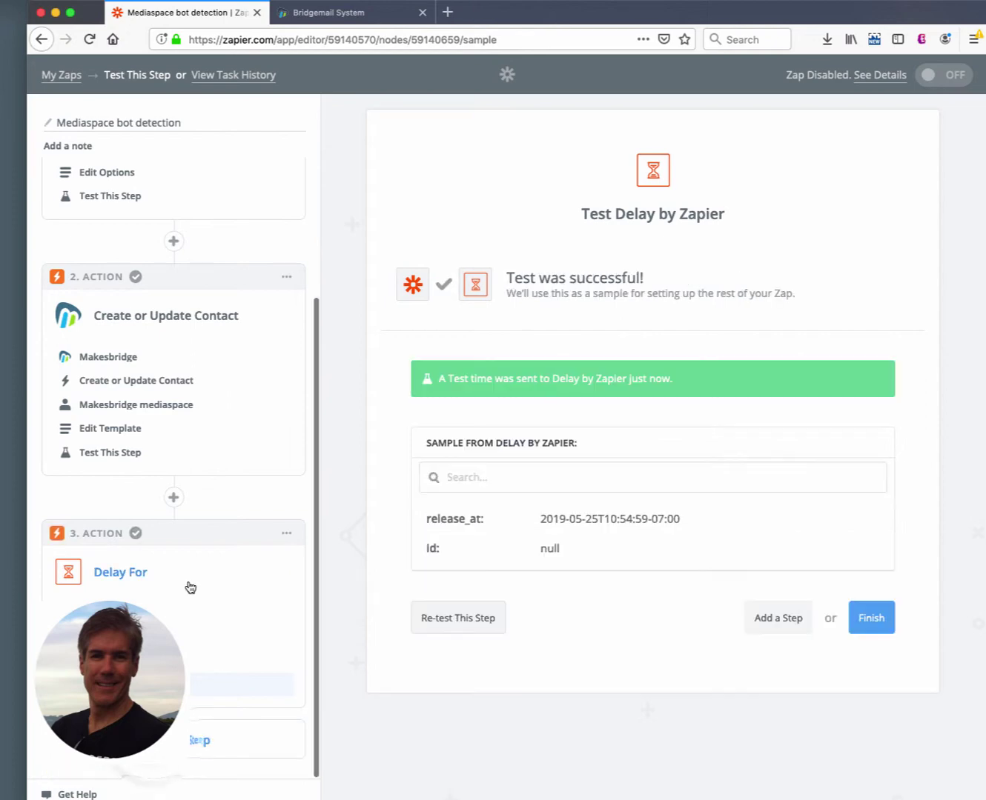
click(155, 741)
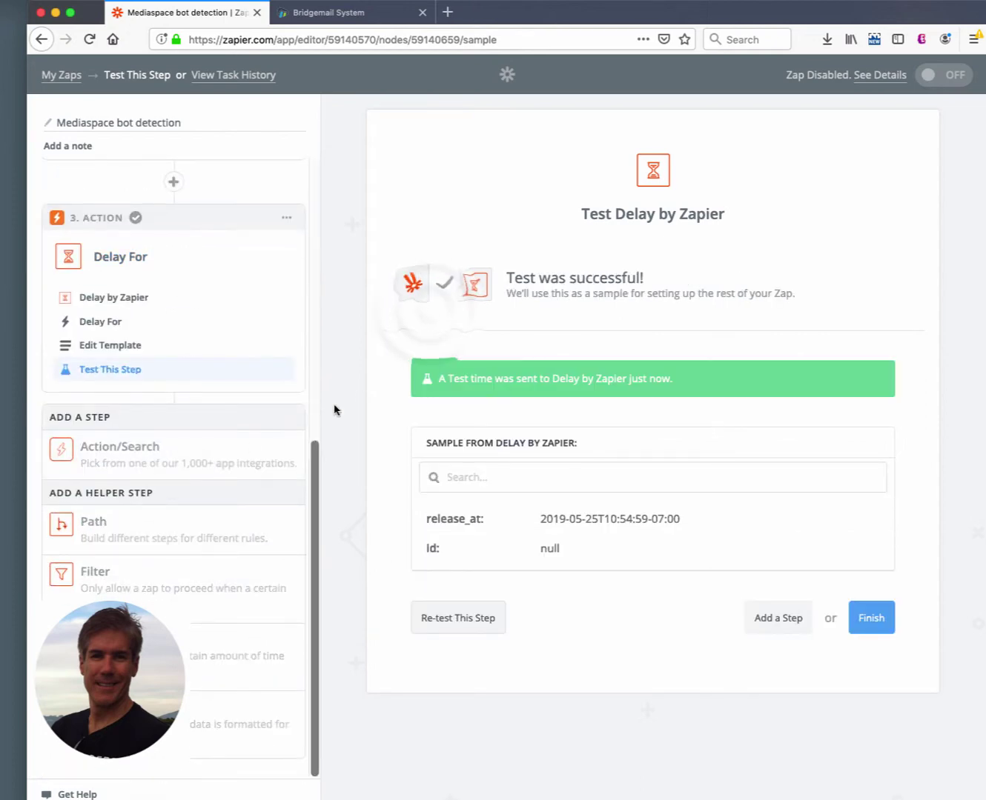
Step: Add a fourth step: Makesbridge Create or Update Contact with the mediaspace account
click(430, 315)
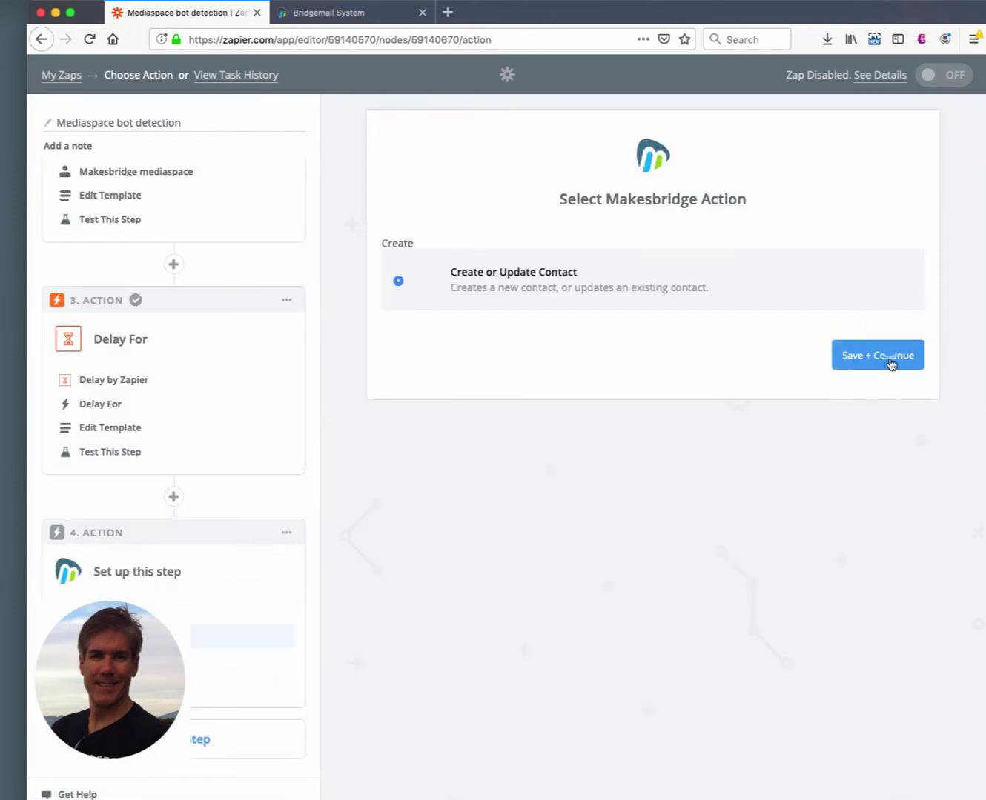
click(892, 363)
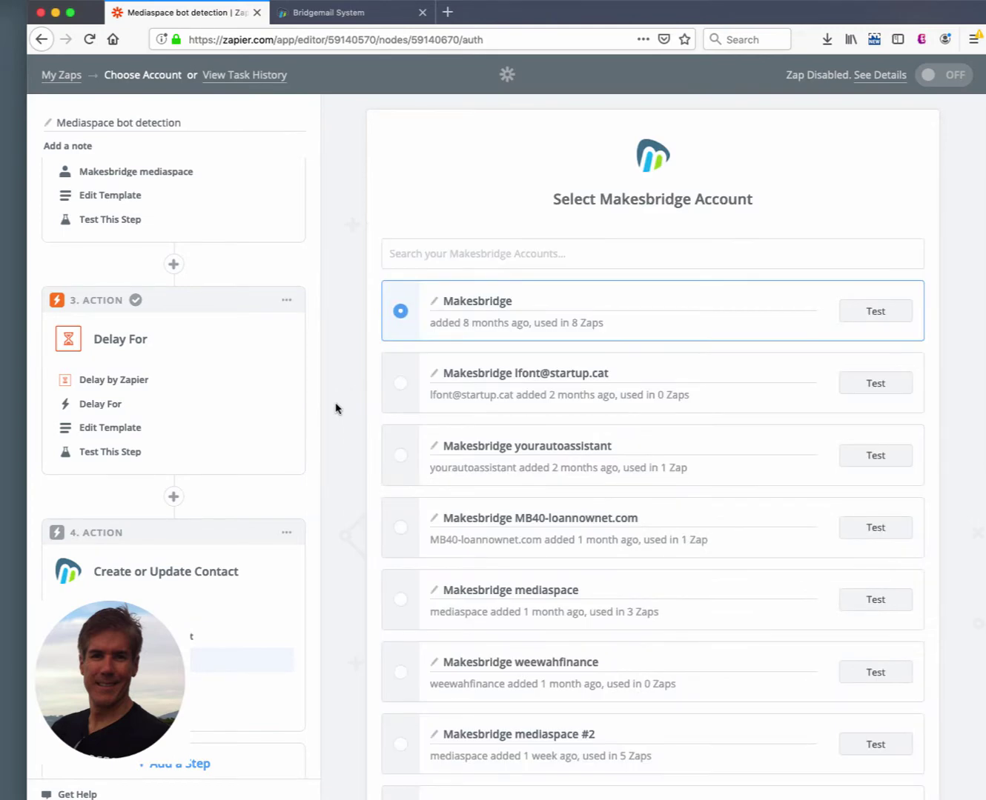
scroll(335, 408, down, 4)
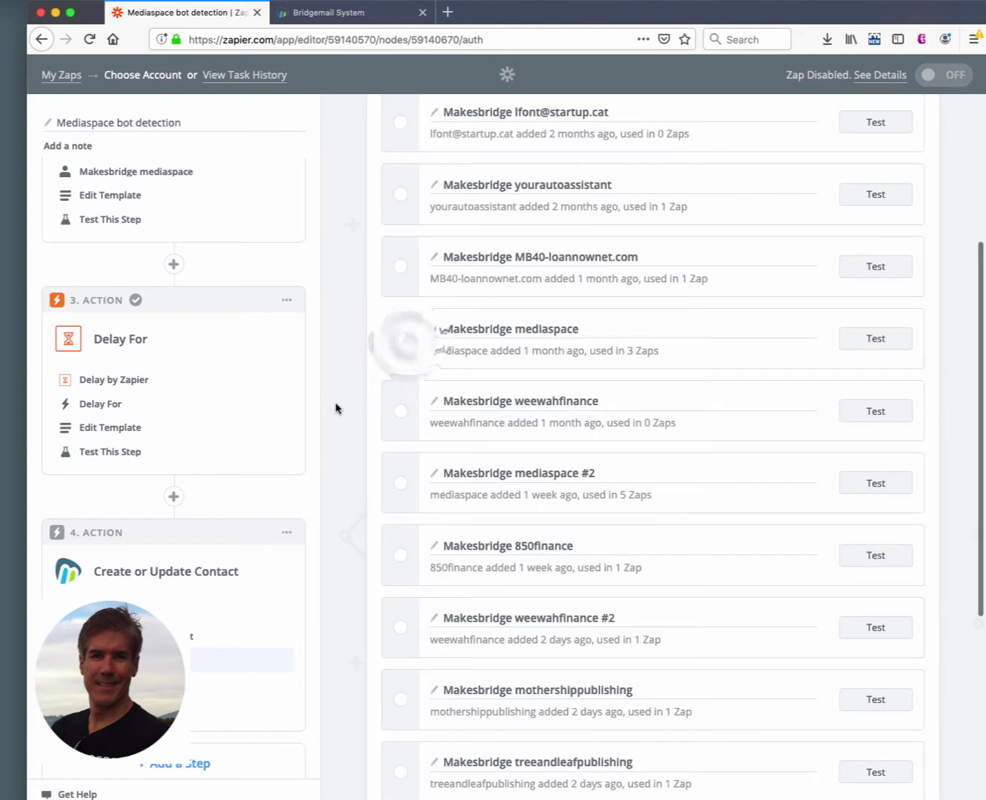
click(400, 345)
scroll(375, 432, down, 5)
click(895, 719)
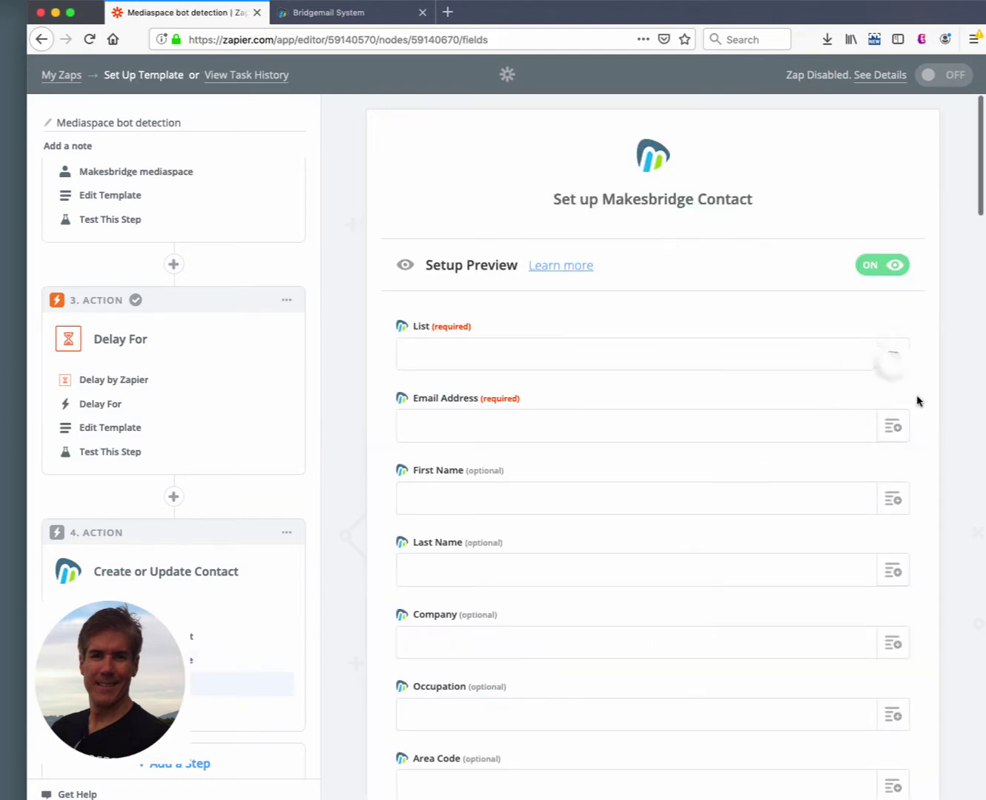
Step: Target Supress_List_mediaspace and map the trigger's Email into Email Address
click(889, 364)
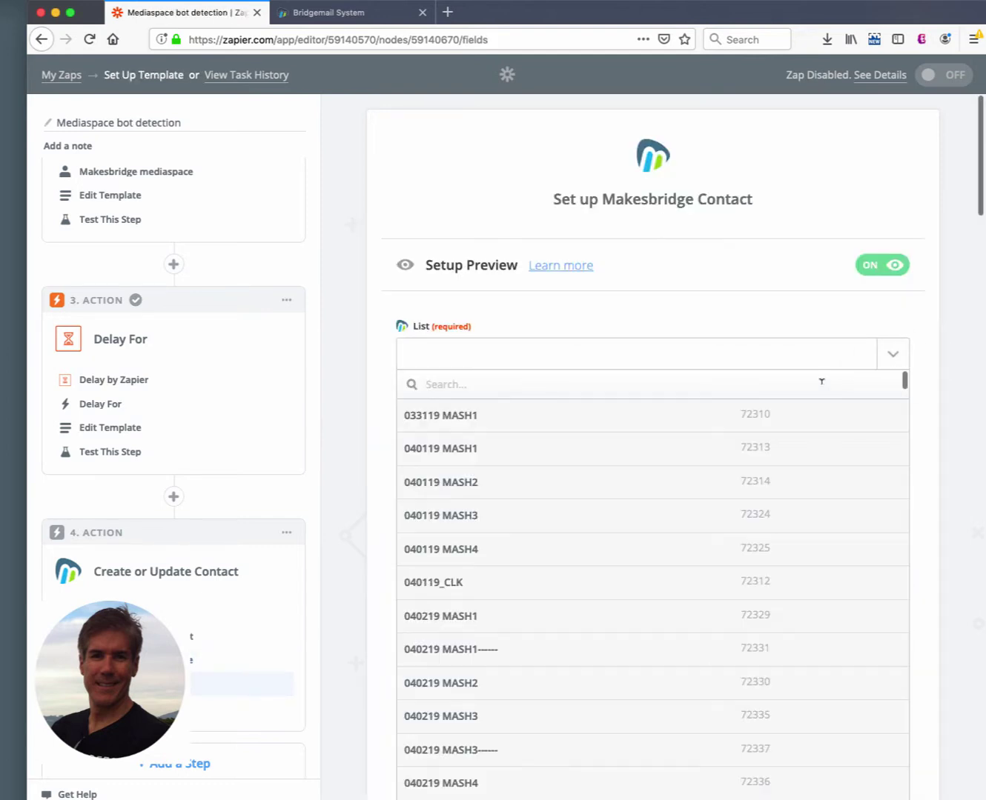
text(sup)
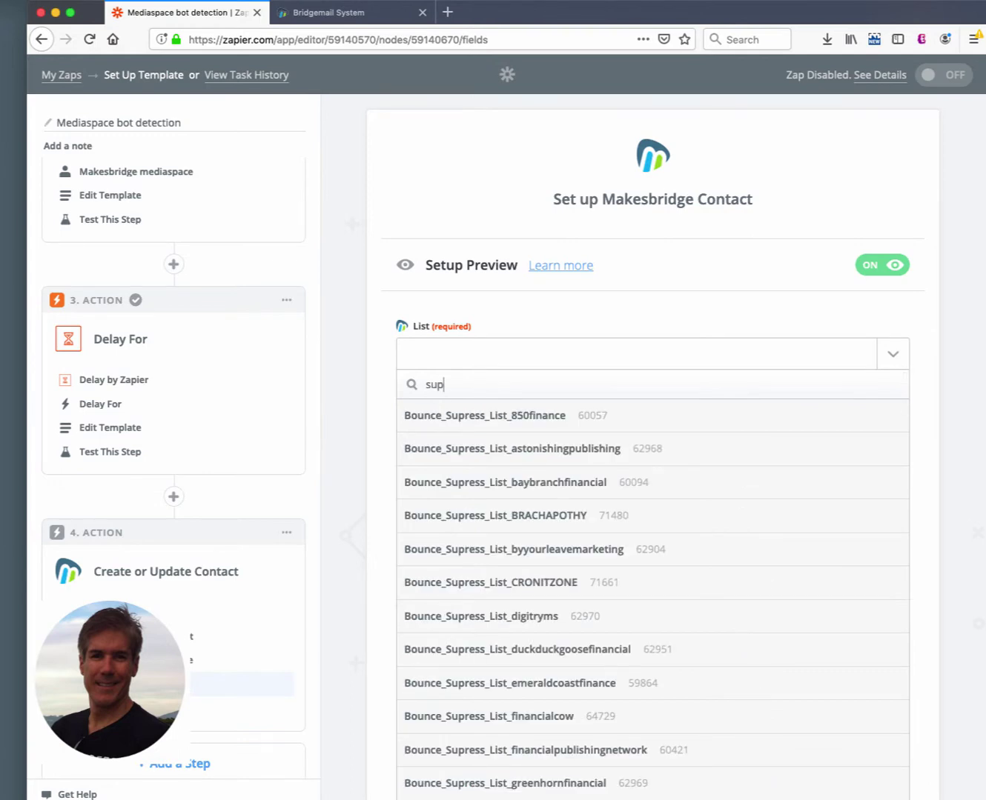
text(ress_list)
scroll(605, 538, down, 15)
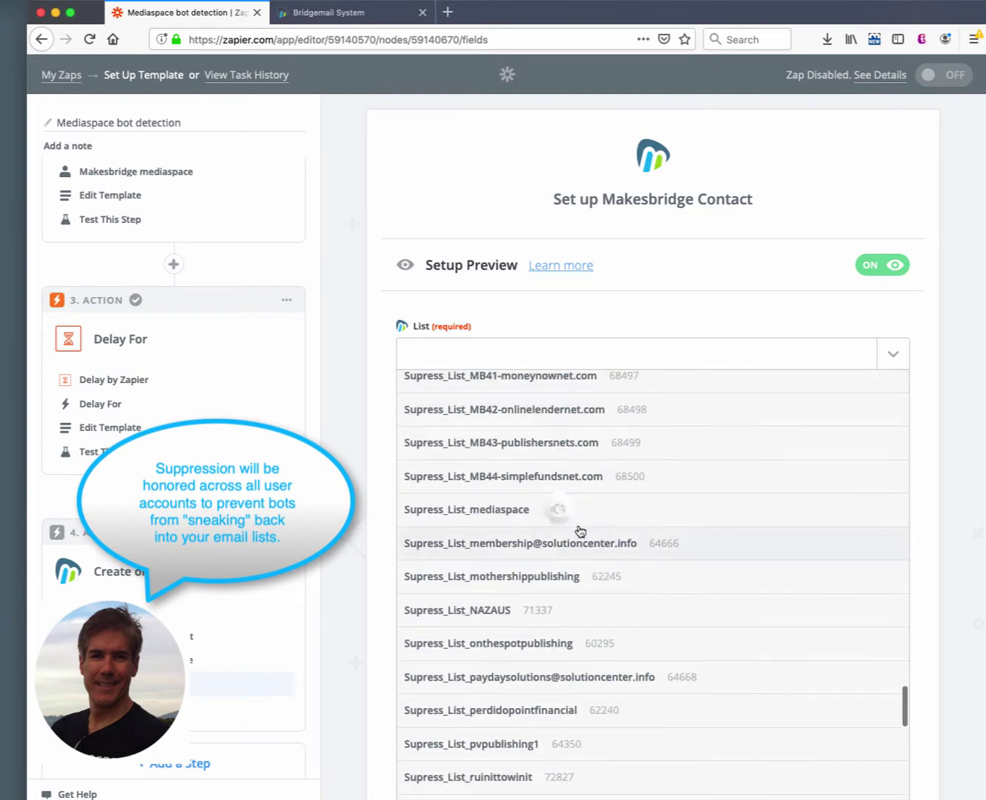
click(557, 510)
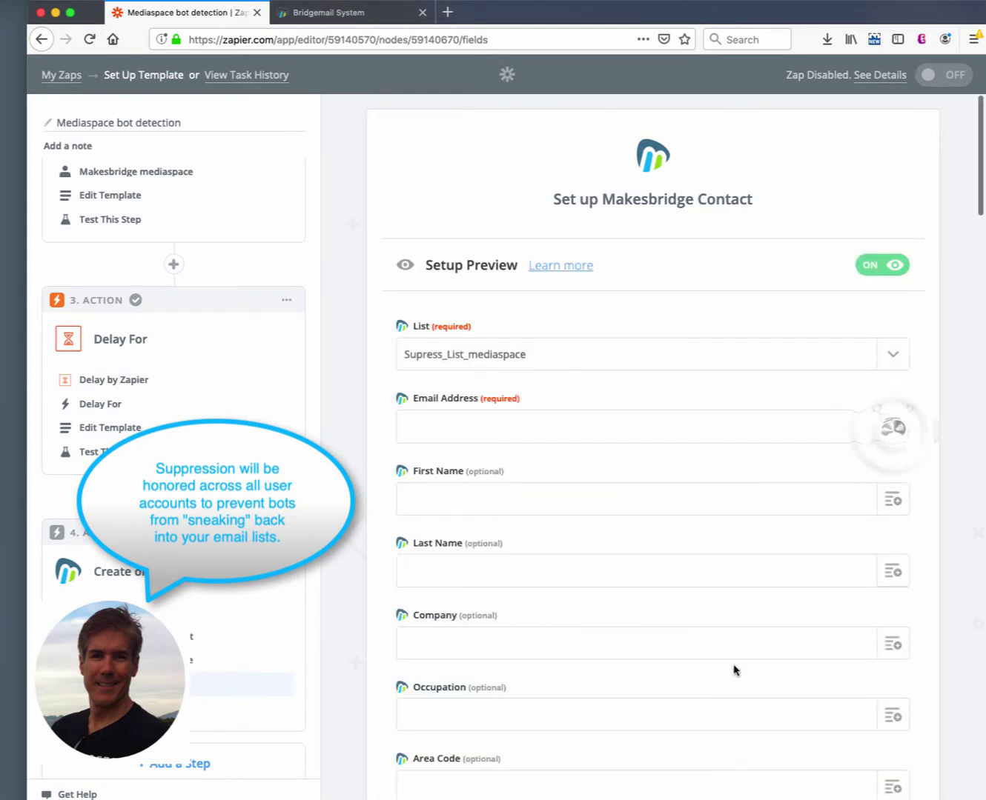
click(893, 429)
click(523, 489)
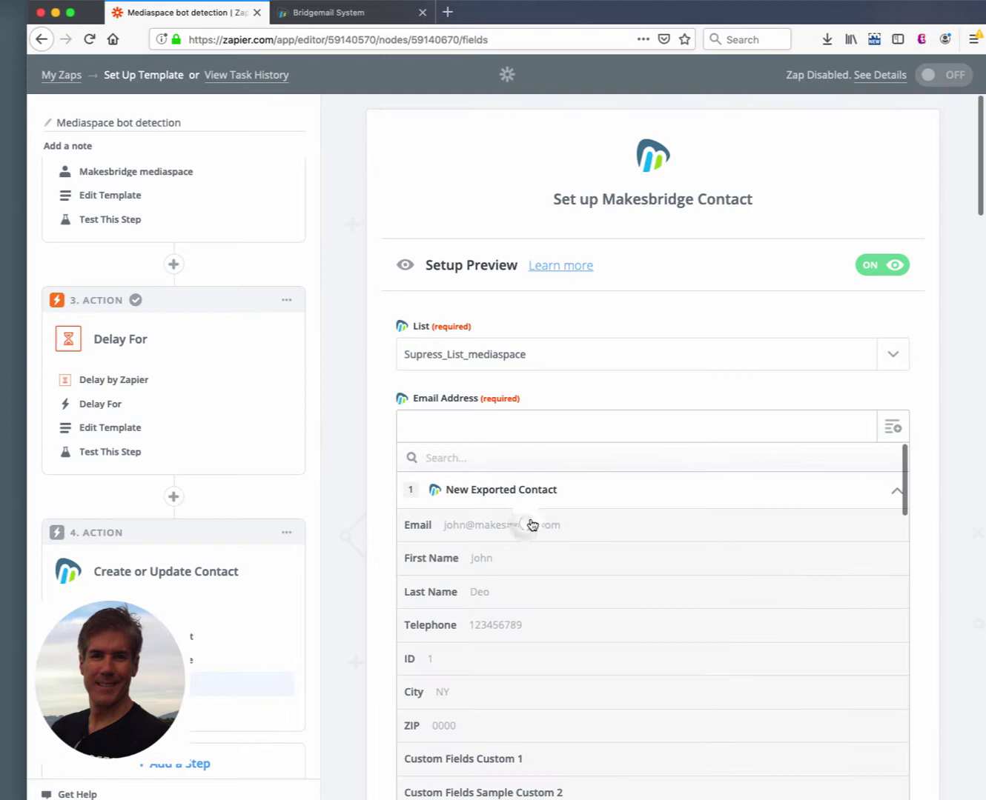
click(532, 524)
scroll(532, 562, down, 20)
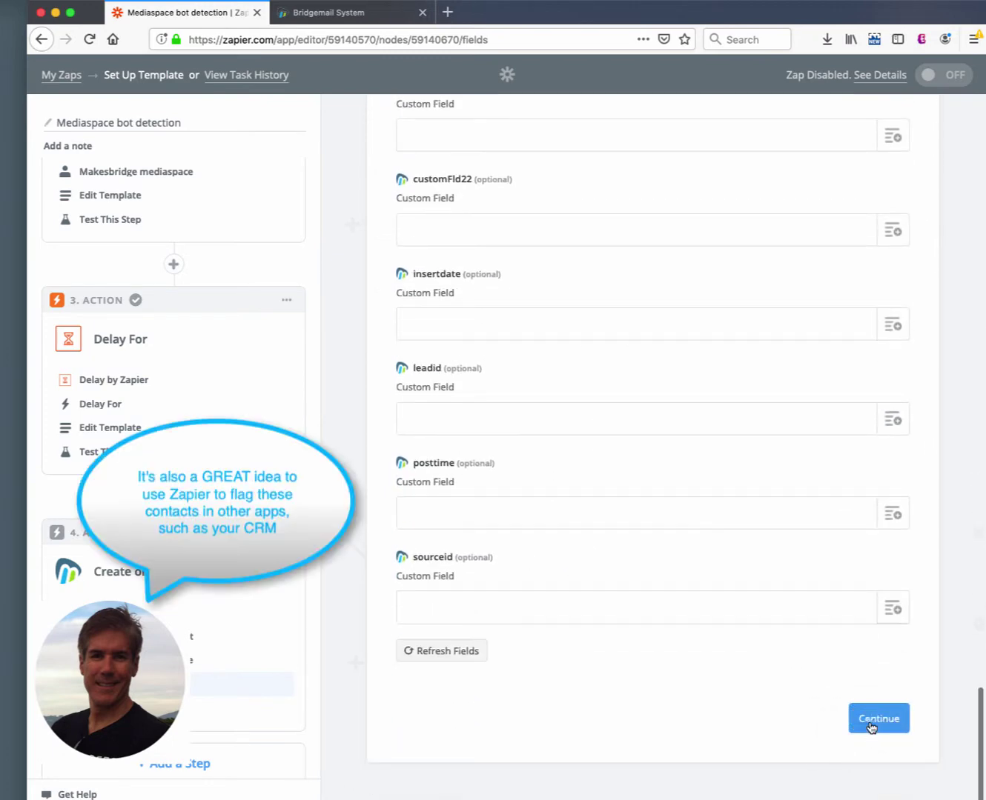
click(873, 722)
Step: Send the test contact, finish the Makesbridge step, and turn the Mediaspace bot detection zap on
scroll(612, 717, down, 5)
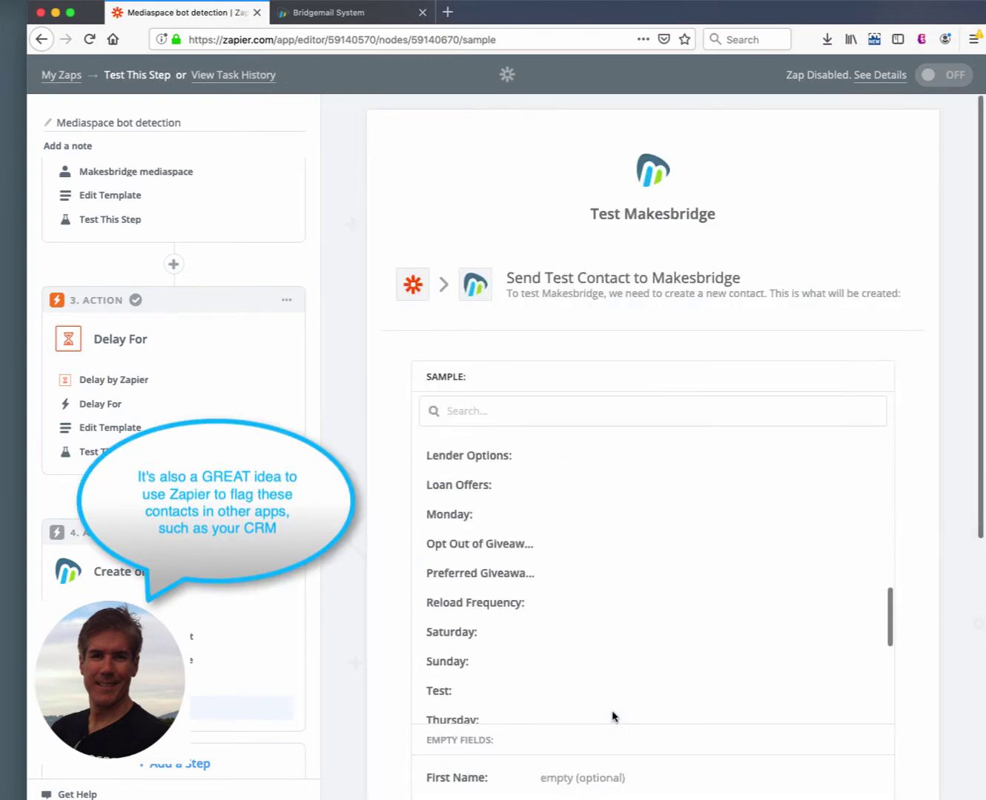
scroll(615, 716, down, 10)
click(815, 695)
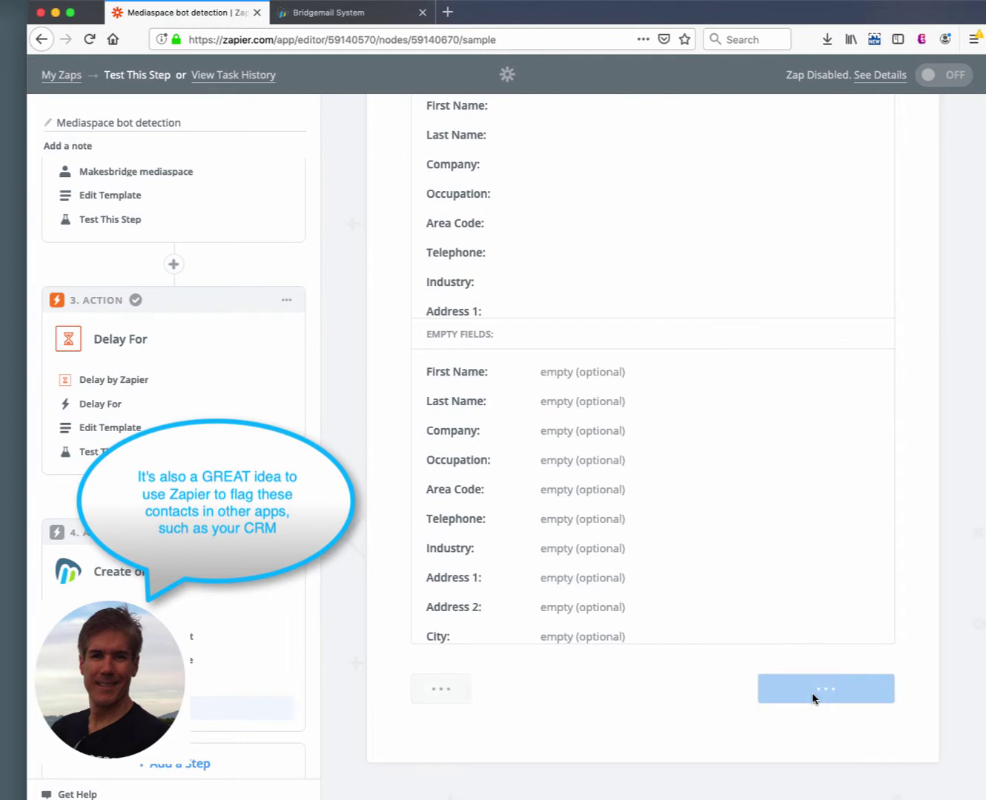
click(869, 688)
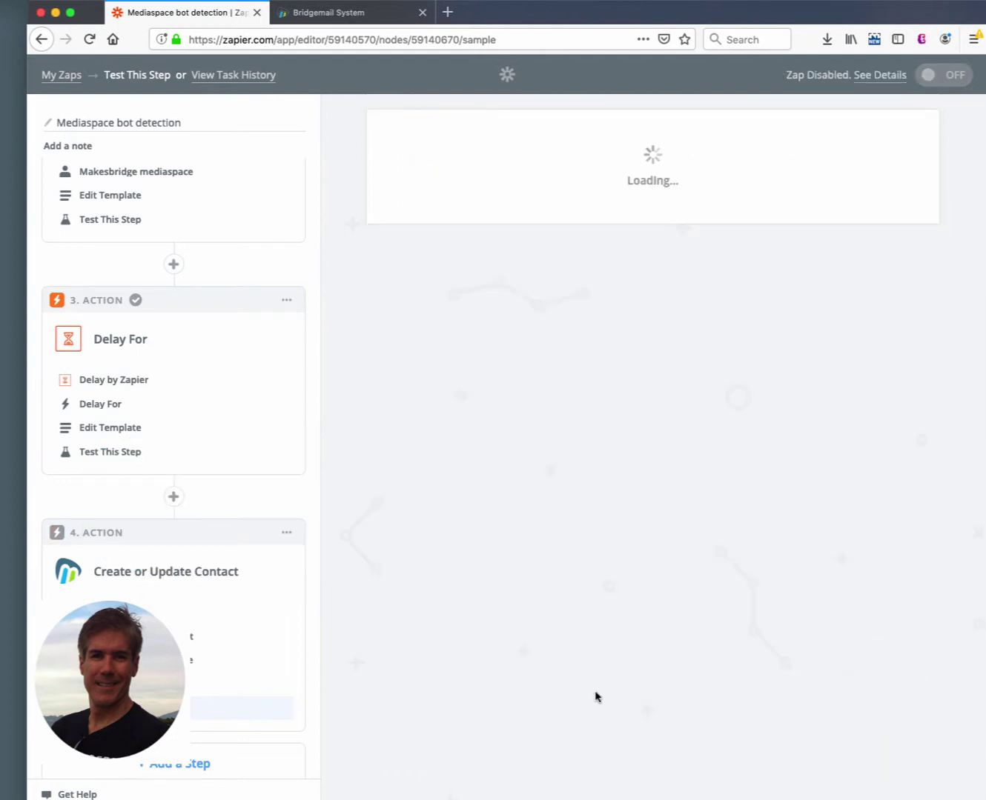
click(704, 262)
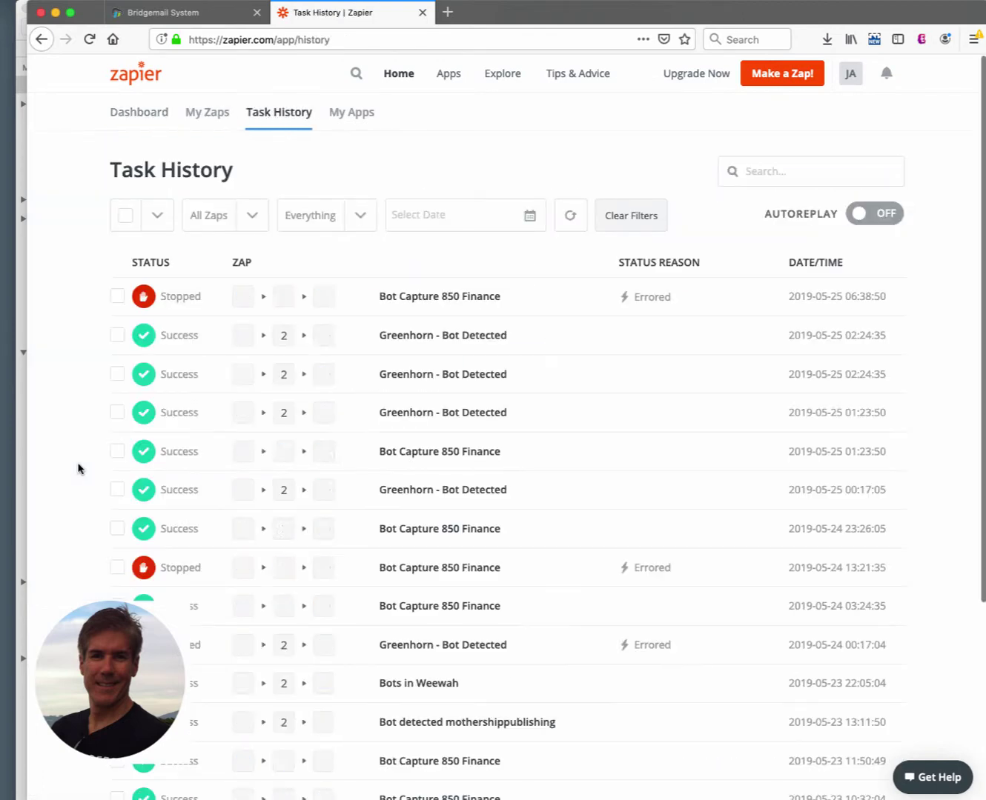
Step: Inspect the Greenhorn - Bot Detected run's four successful steps, then go to Makesbridge
click(401, 338)
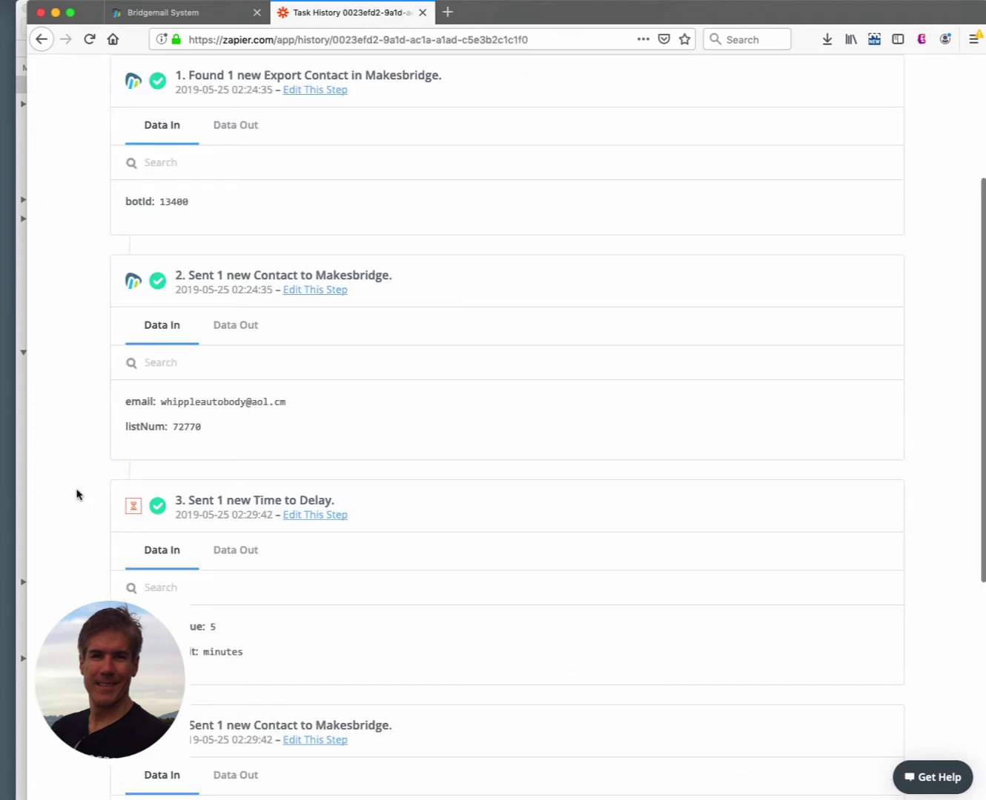
scroll(76, 495, down, 1)
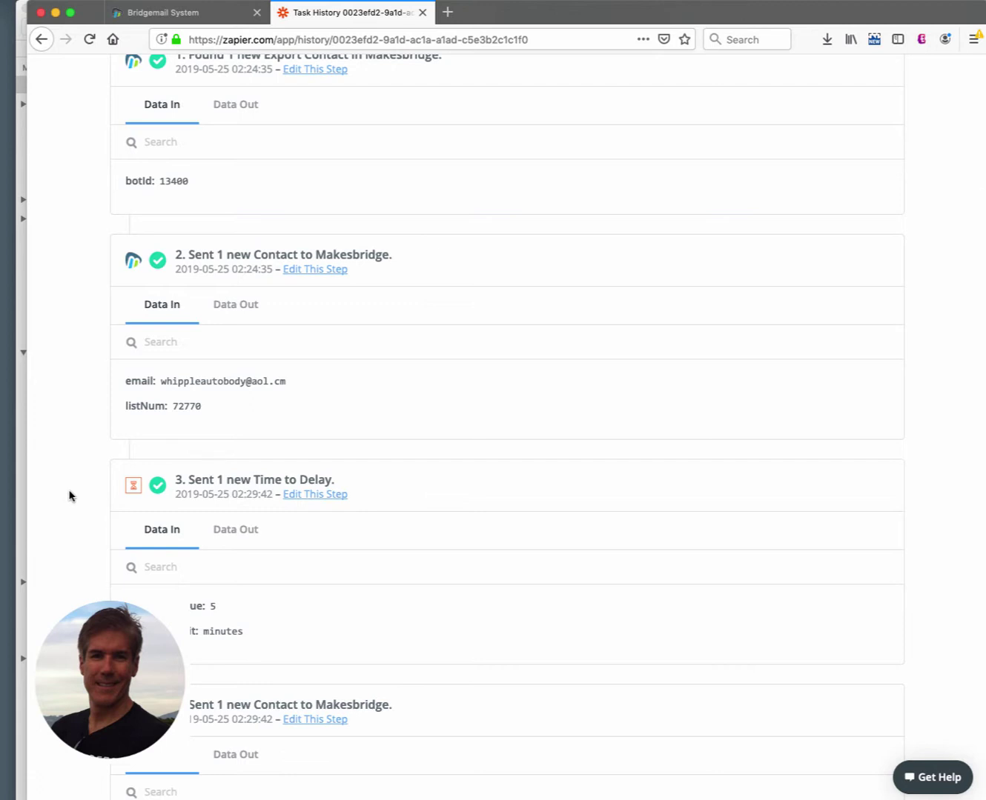
scroll(69, 497, down, 5)
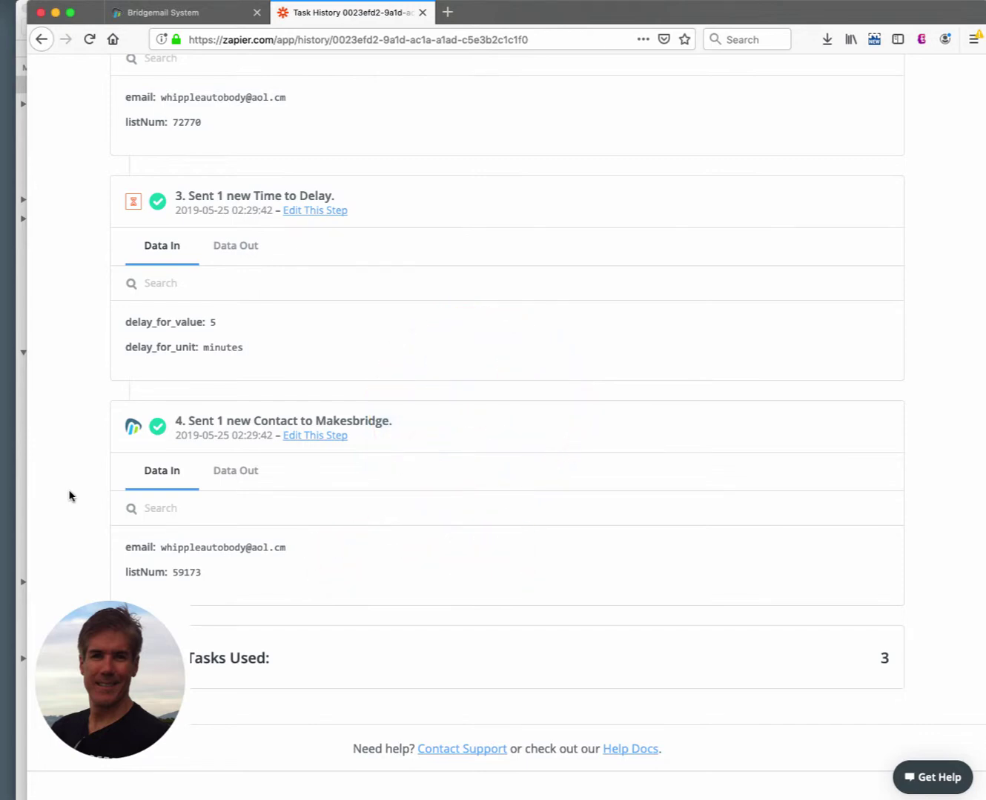
key(ctrl+shift+Tab)
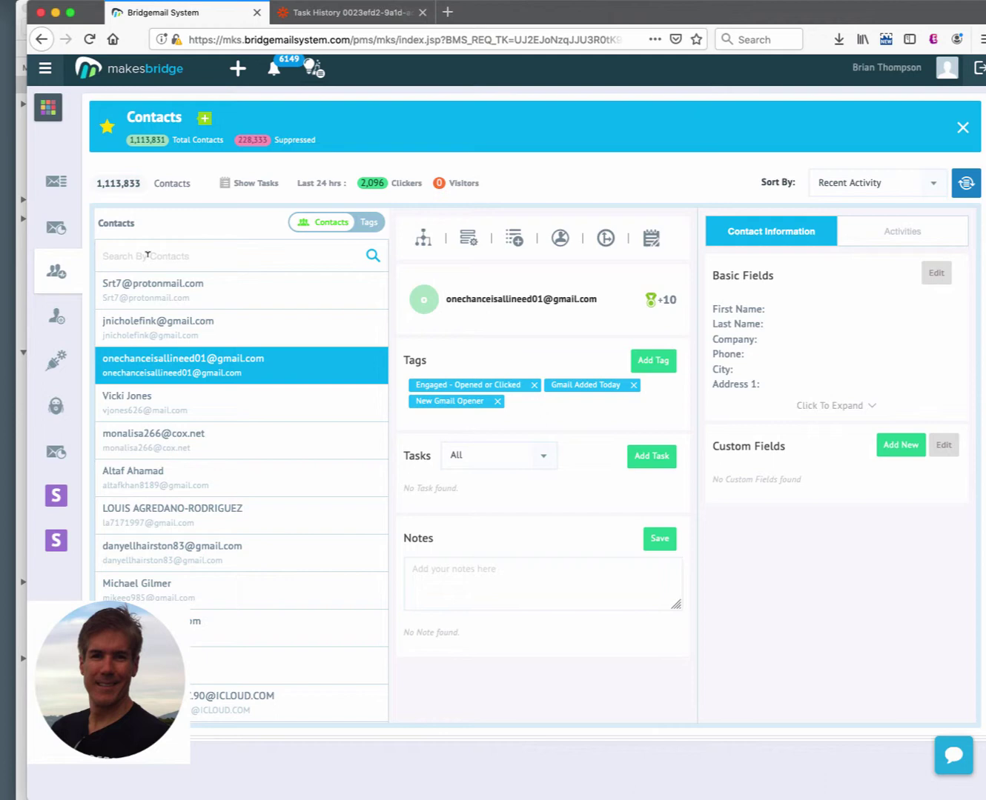
Step: Find the bot's contact, confirm it shows Suppressed, and open the Bot Detection message report
click(147, 255)
text(whippleauto)
key(Return)
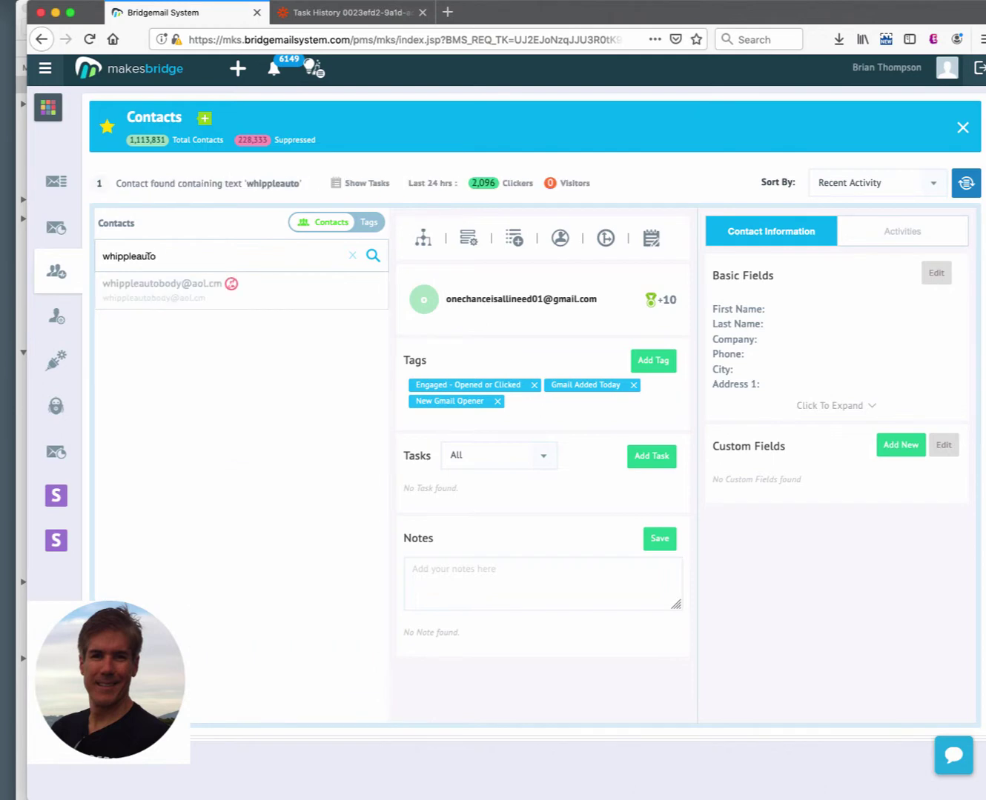
click(118, 296)
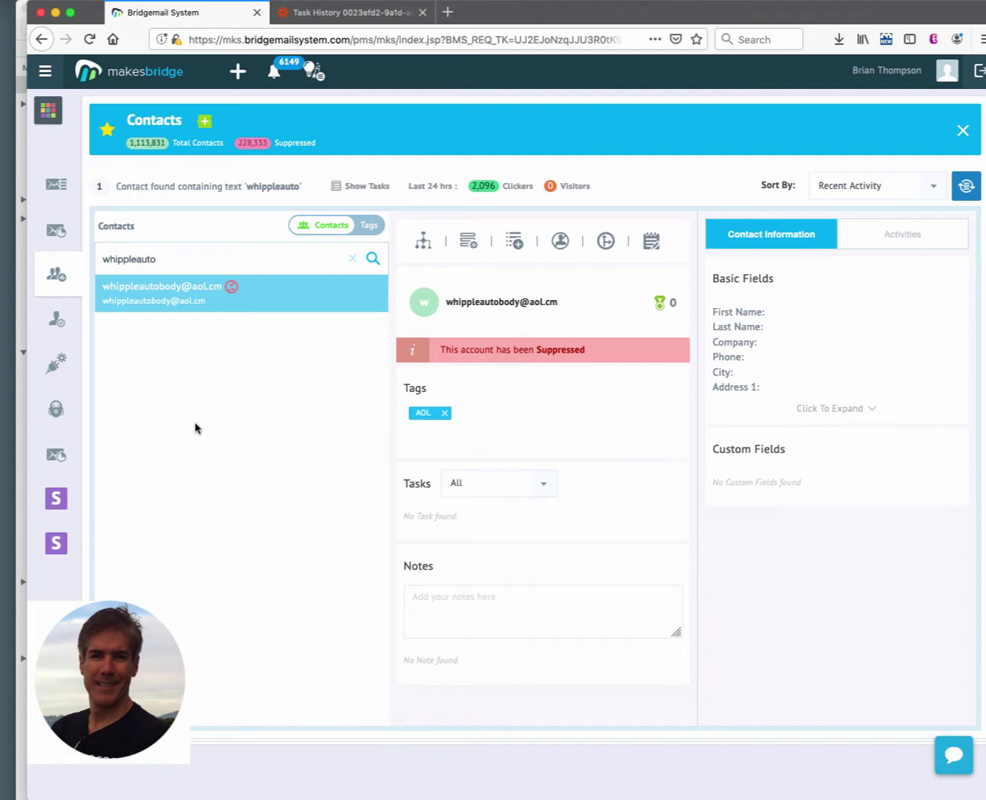
mouse_move(59, 456)
click(159, 454)
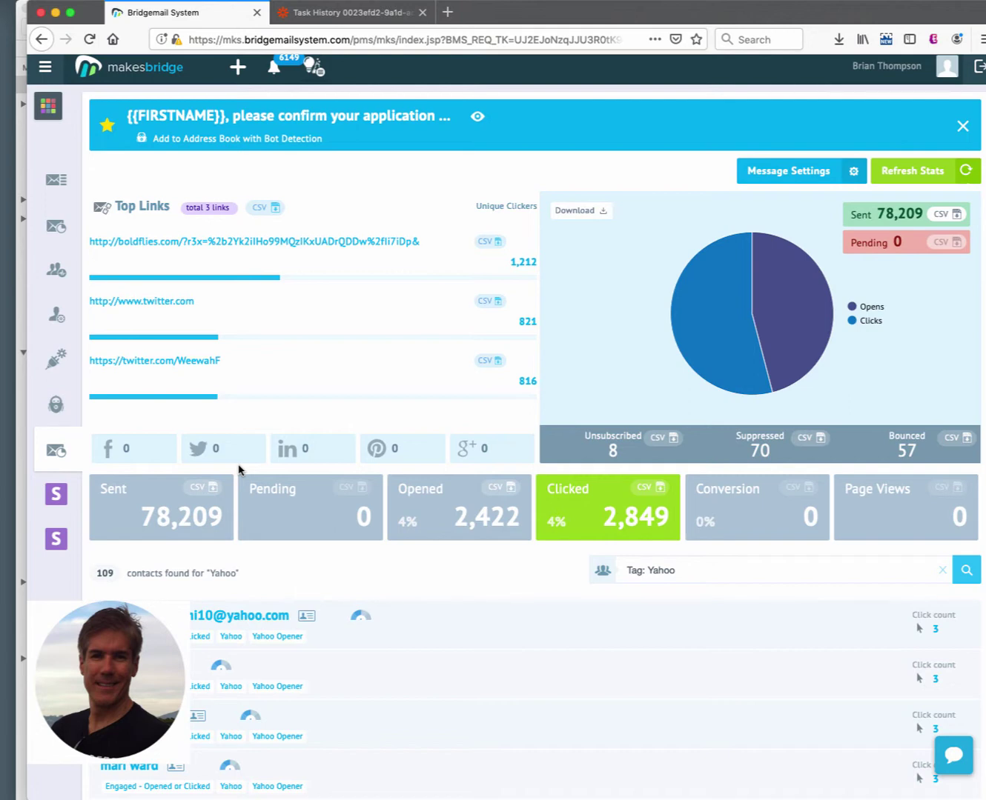
Step: List the message's 1,228 clicked contacts and open one clicker's profile
click(200, 516)
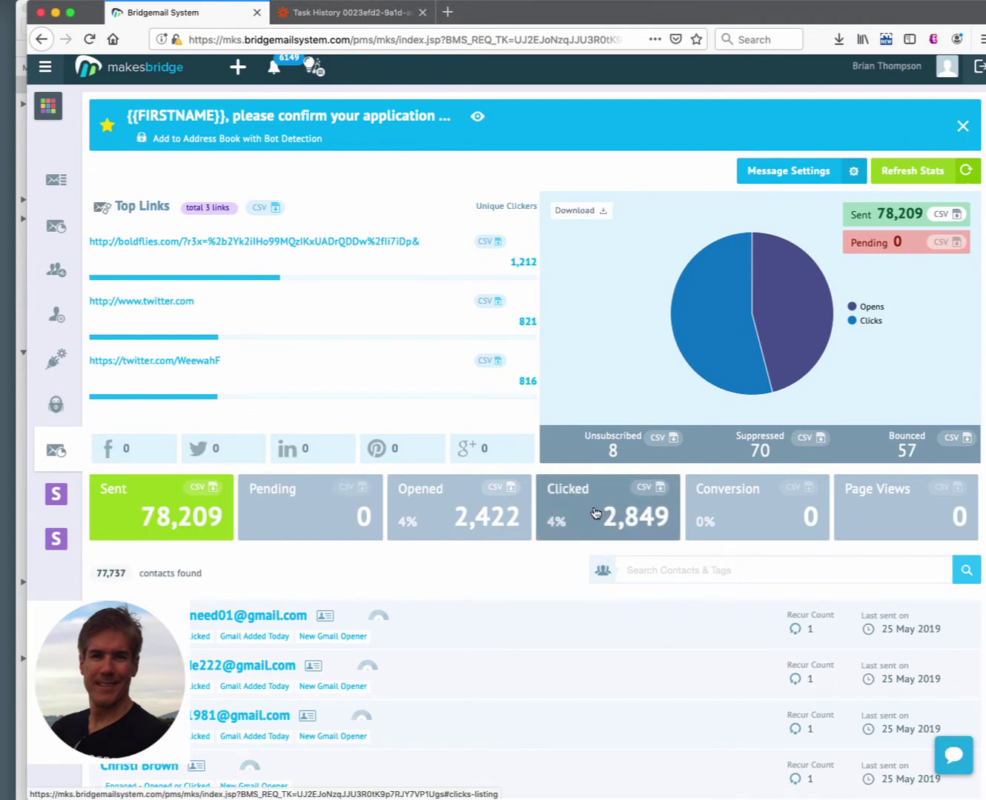
click(558, 522)
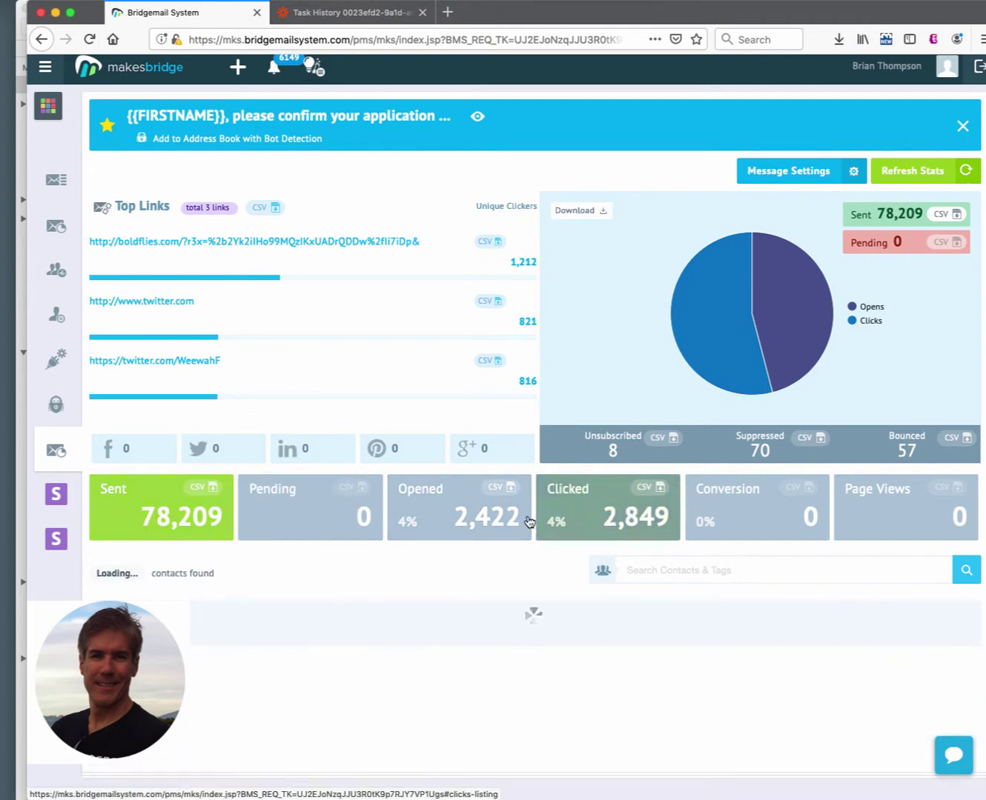
scroll(443, 545, down, 5)
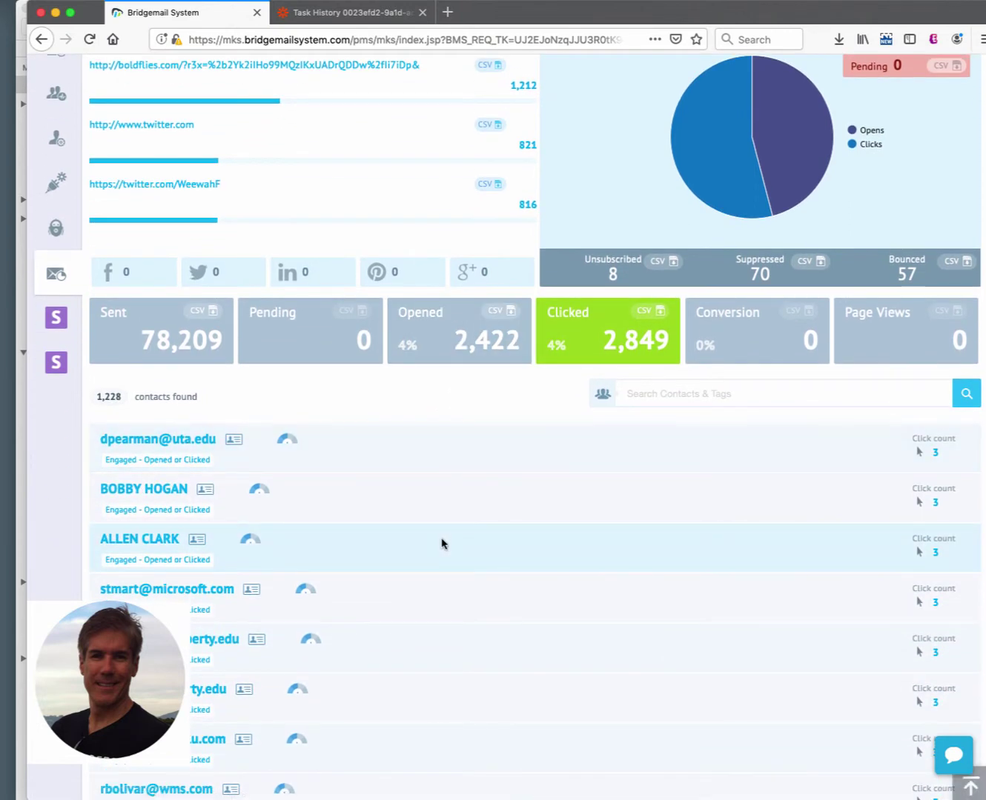
scroll(442, 543, down, 8)
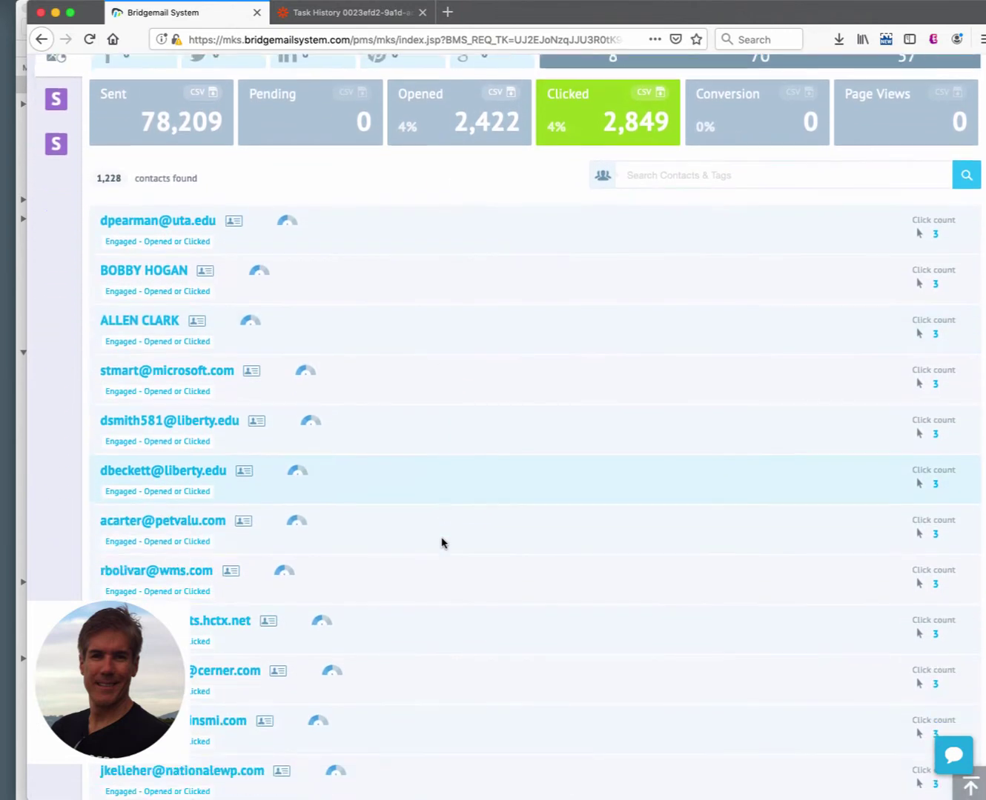
scroll(442, 543, down, 4)
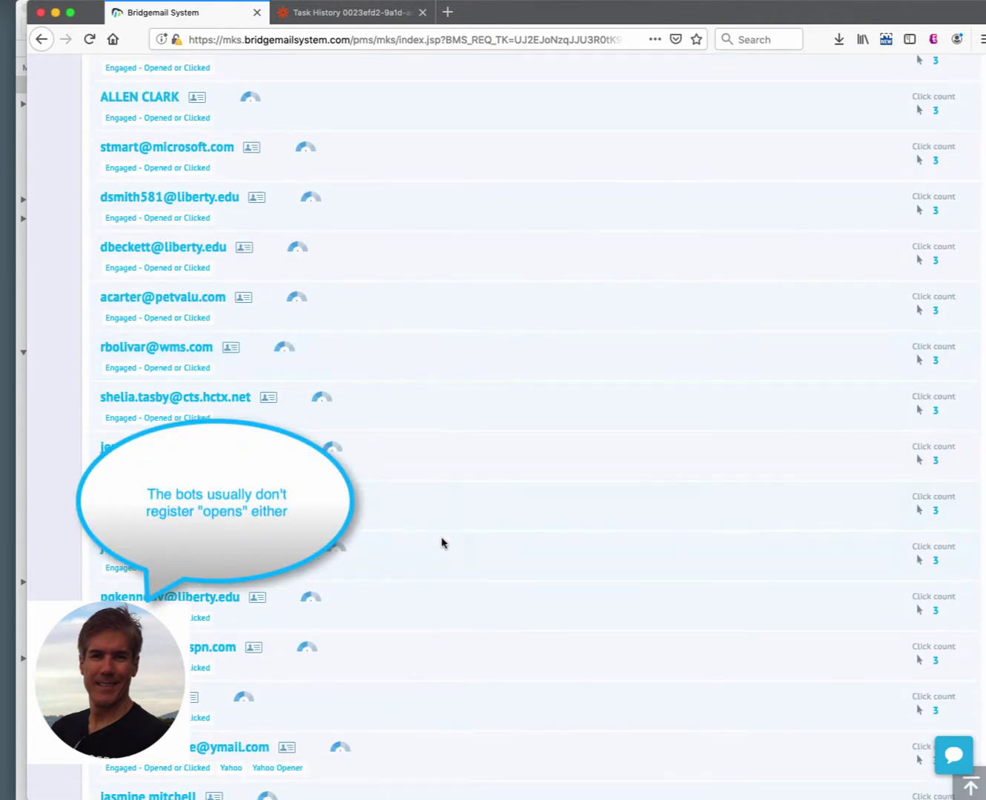
click(141, 570)
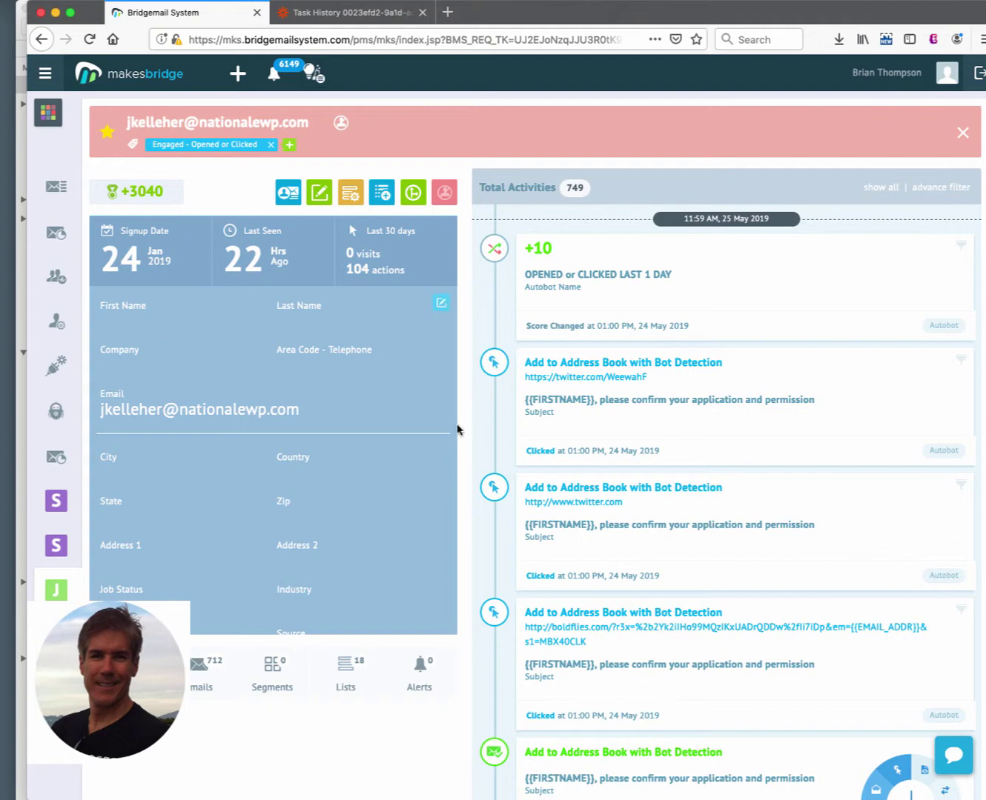
Step: Review the contact's timeline of clicks without opens, then return to the Bot Detection report
scroll(559, 445, down, 4)
scroll(559, 444, up, 2)
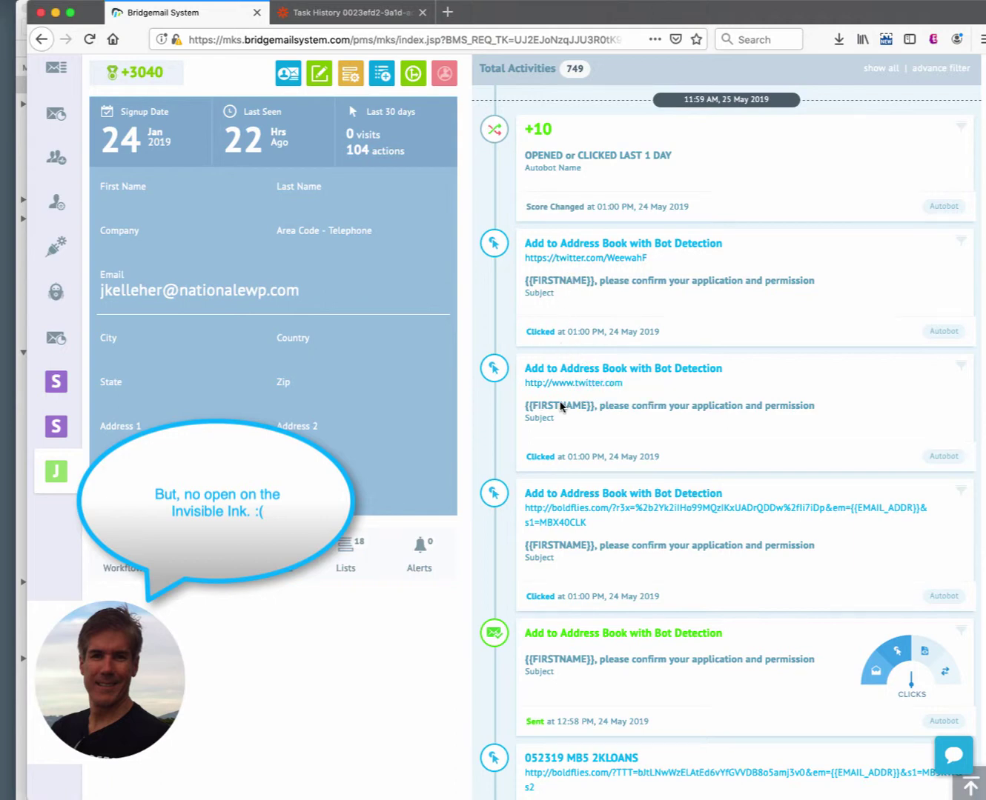
mouse_move(83, 400)
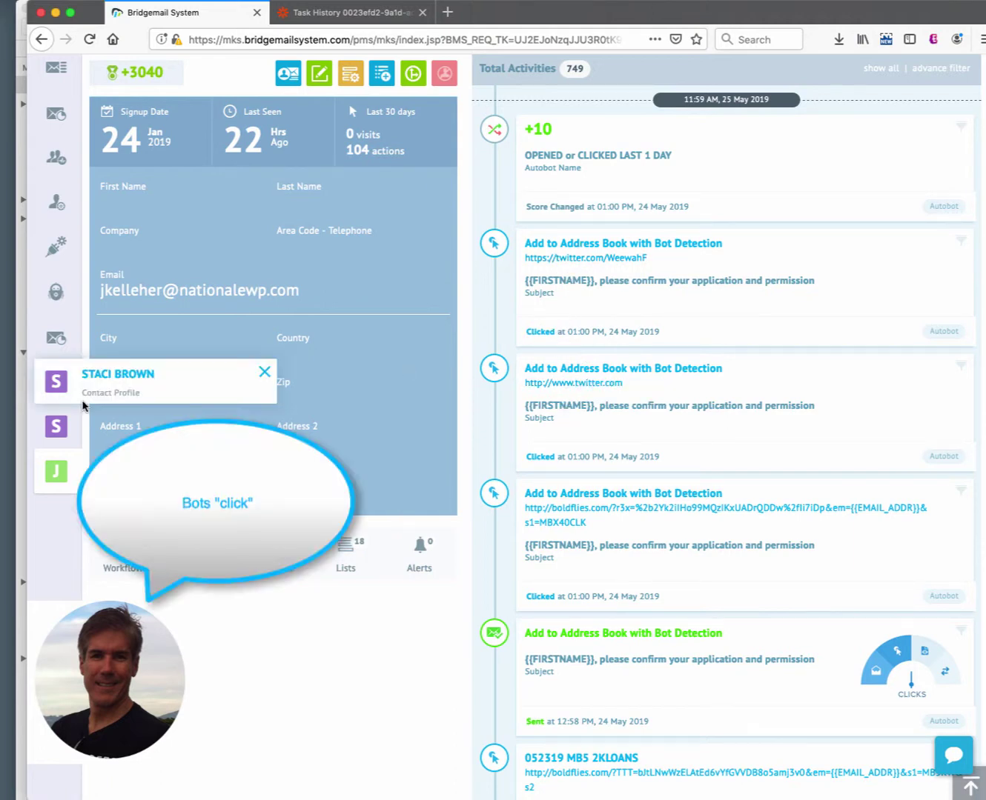
click(65, 346)
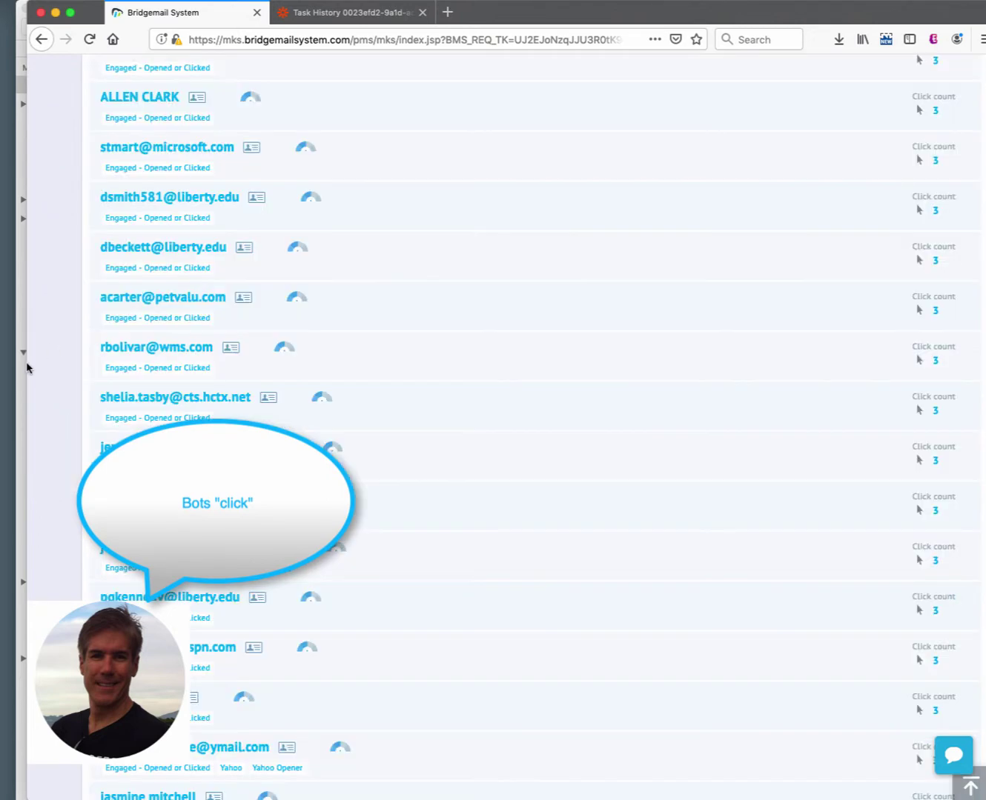
scroll(612, 590, up, 10)
Step: Search the clicked contacts for 'yahoo' (109 results) and review one Yahoo contact's profile
click(647, 576)
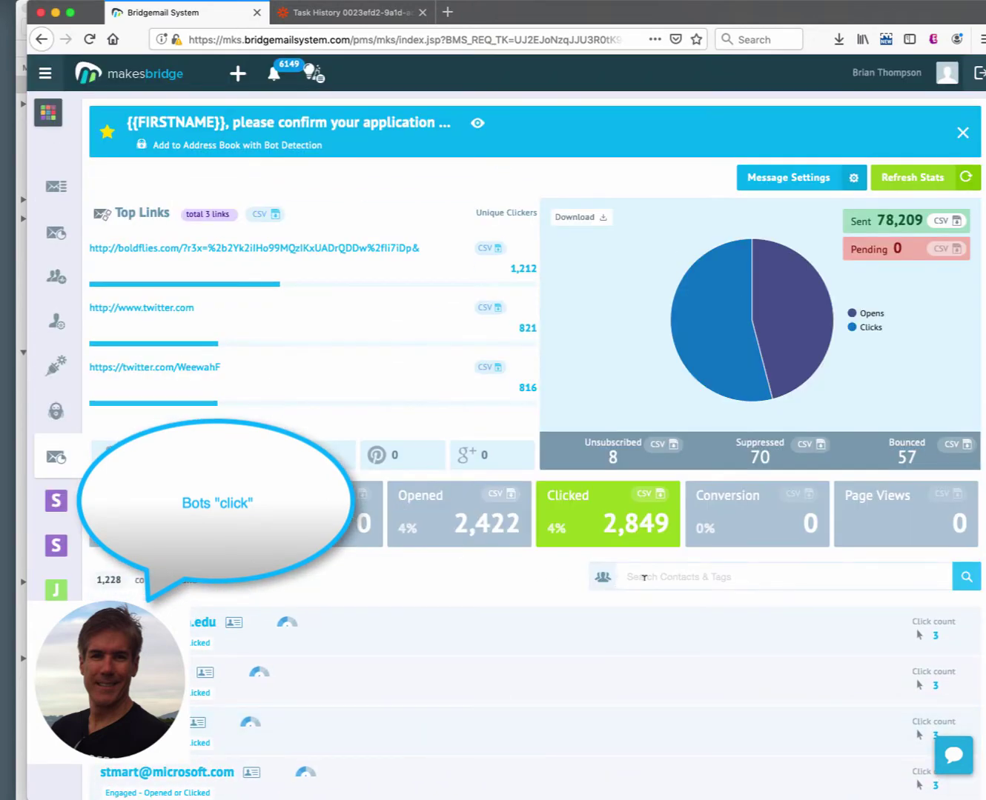
text(yahoo)
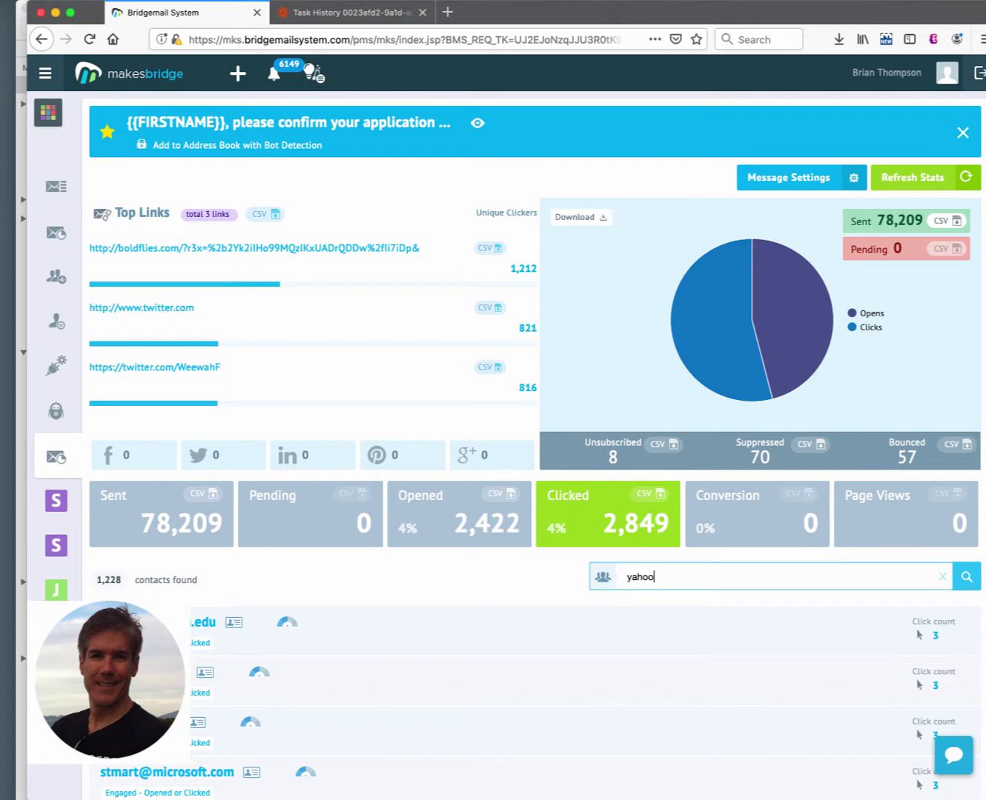
key(Return)
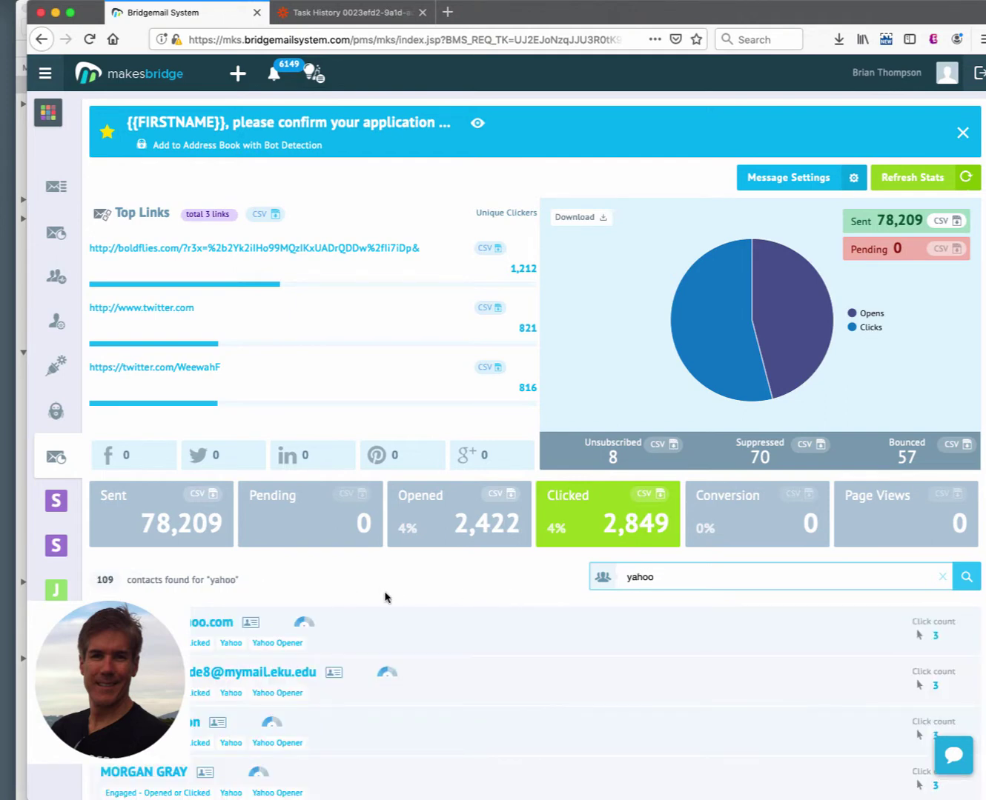
scroll(355, 611, down, 2)
scroll(385, 593, down, 2)
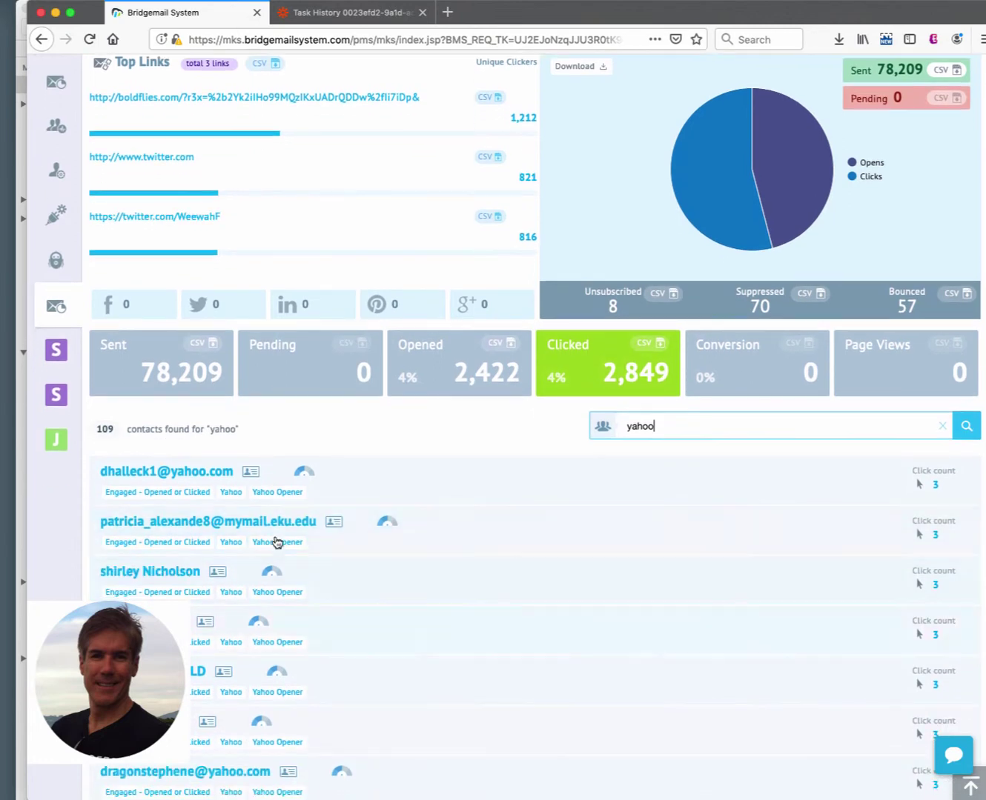
click(214, 474)
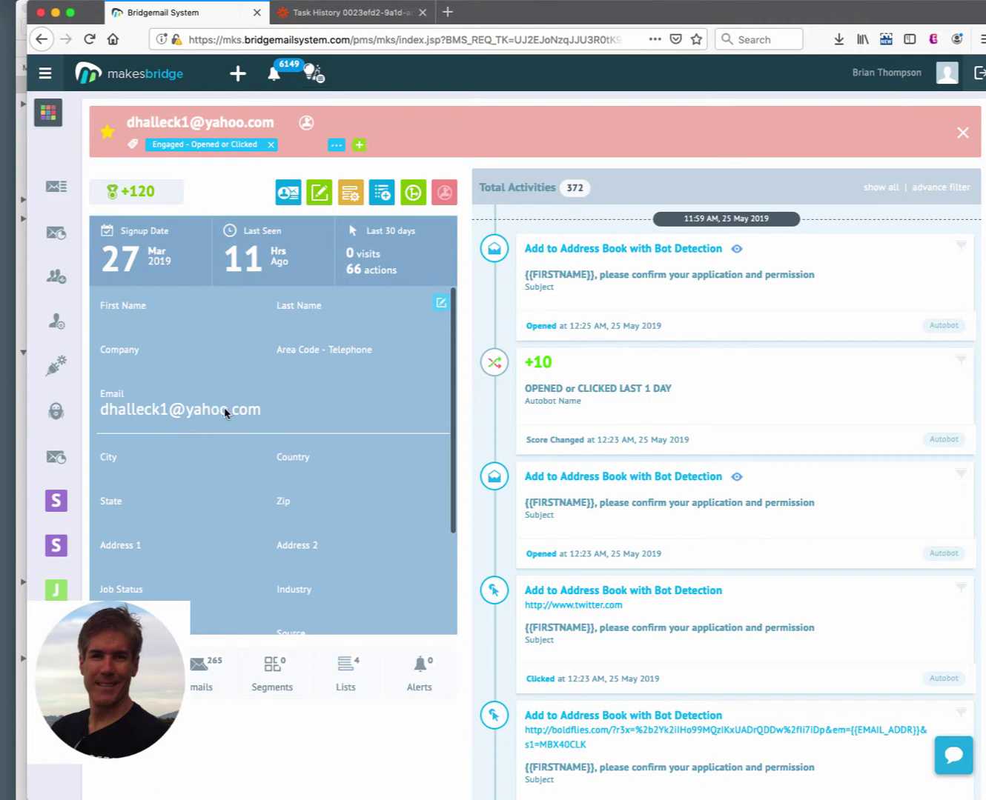
scroll(619, 489, down, 3)
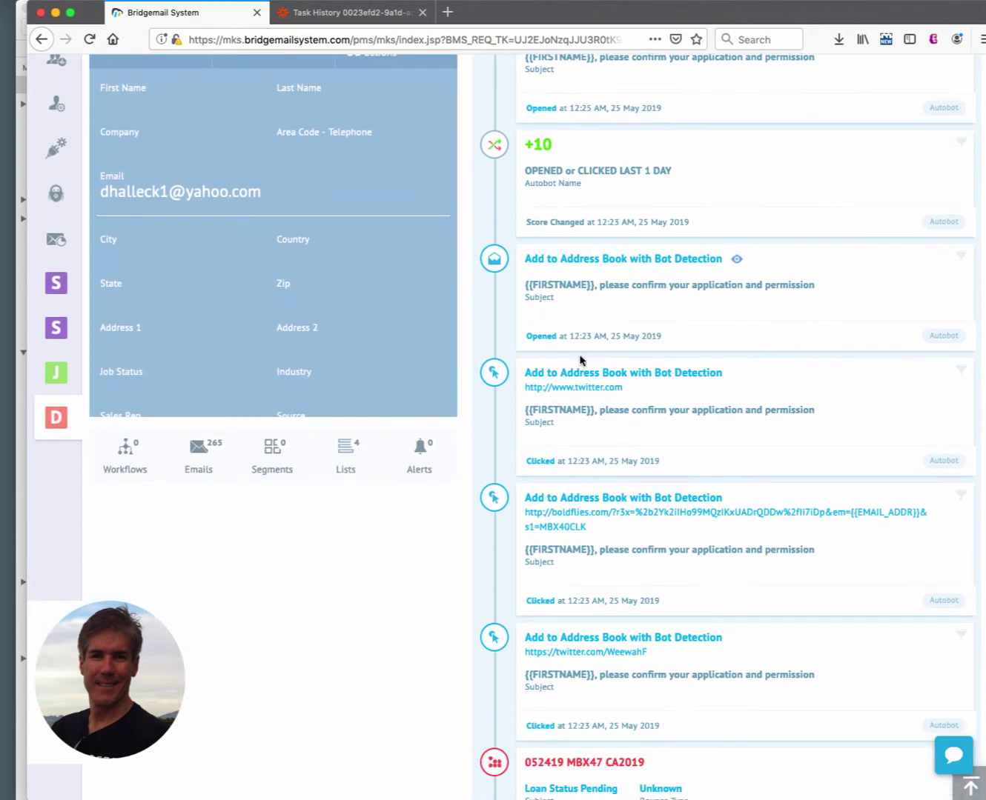
scroll(573, 396, up, 3)
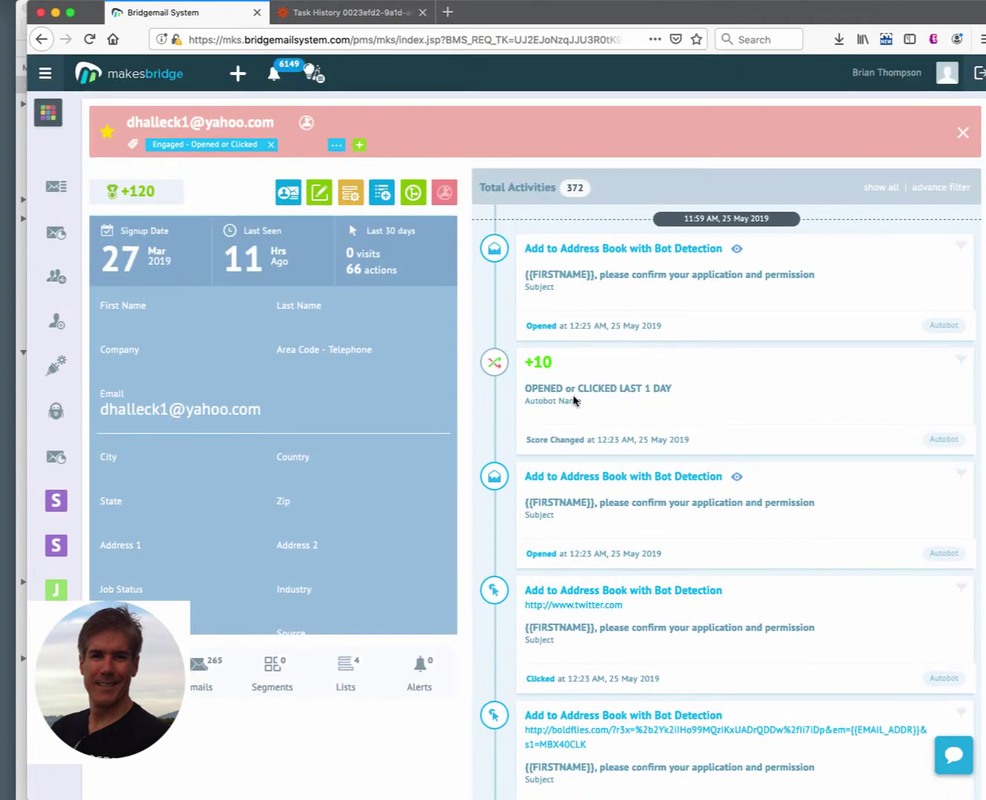